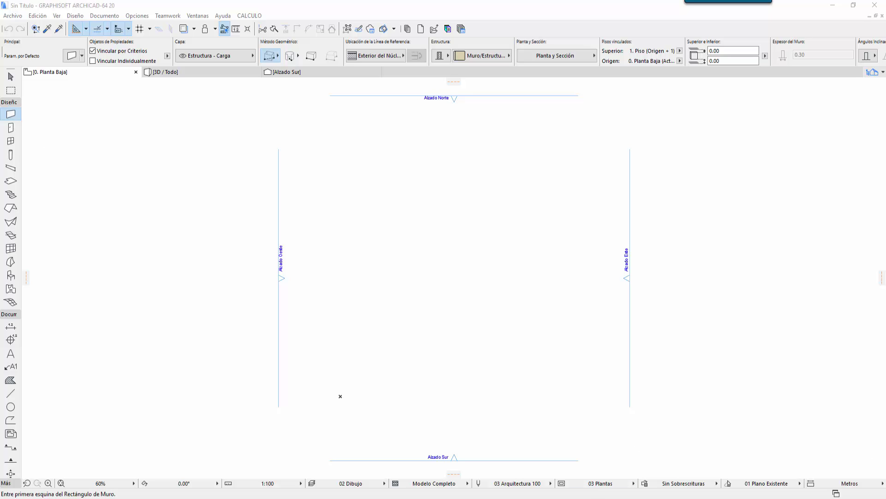
Switch to Adobe Acrobat and examine the construction concepts, units and costs on pages 110 to 114 of Vivienda_2015.pdf.
click(622, 443)
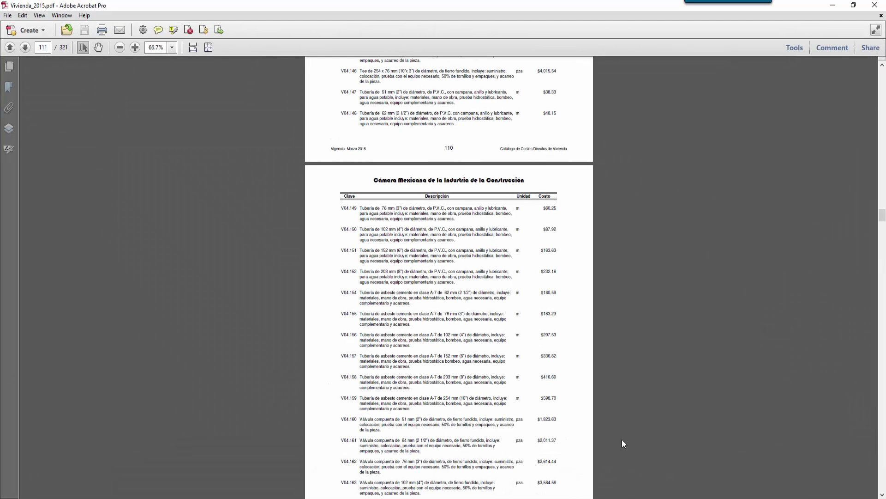
scroll(491, 288, down, 1)
scroll(492, 287, up, 8)
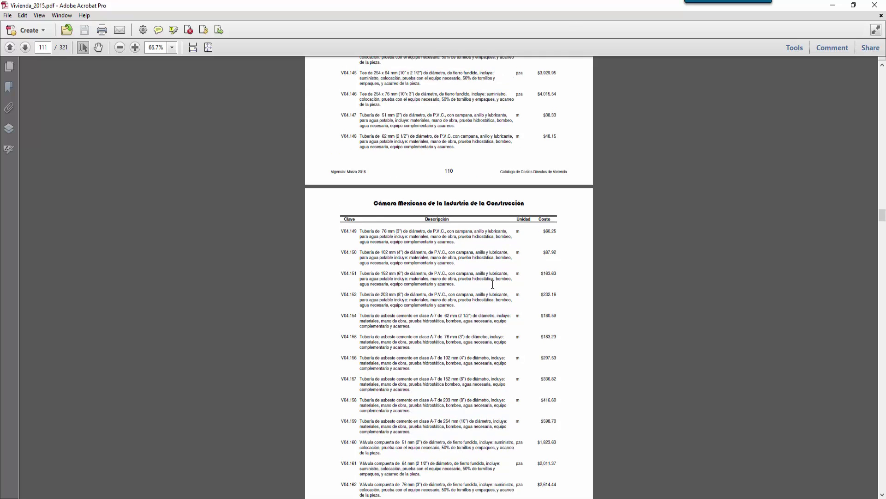
scroll(497, 283, up, 6)
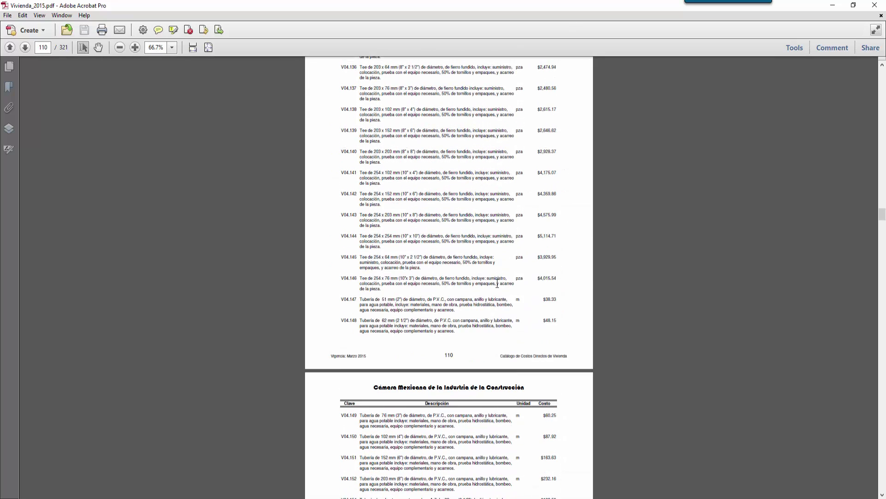
scroll(492, 283, down, 1)
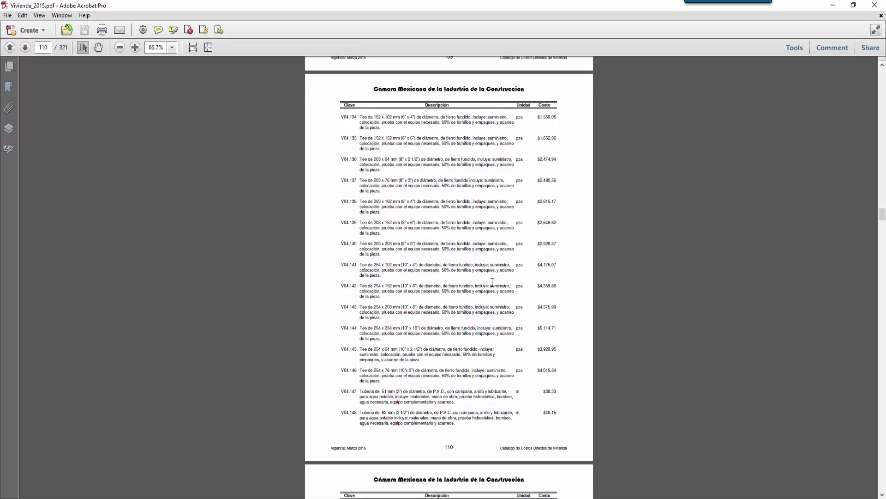
scroll(495, 284, down, 2)
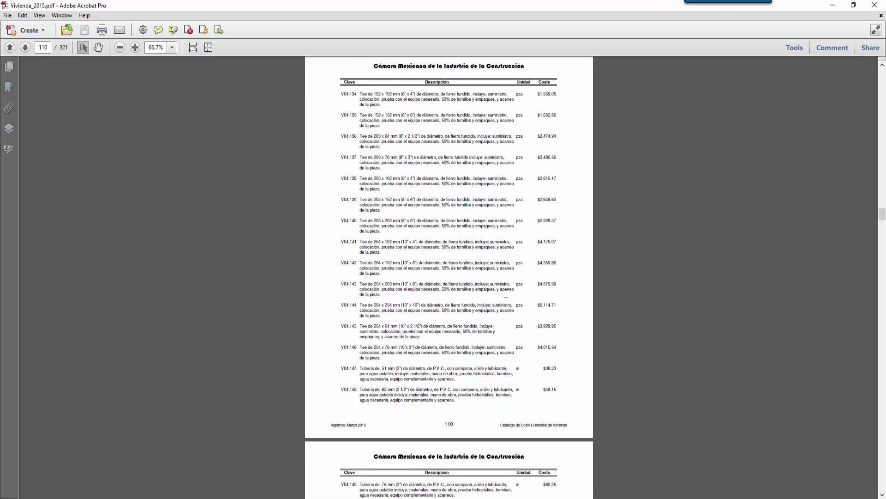
scroll(502, 292, up, 3)
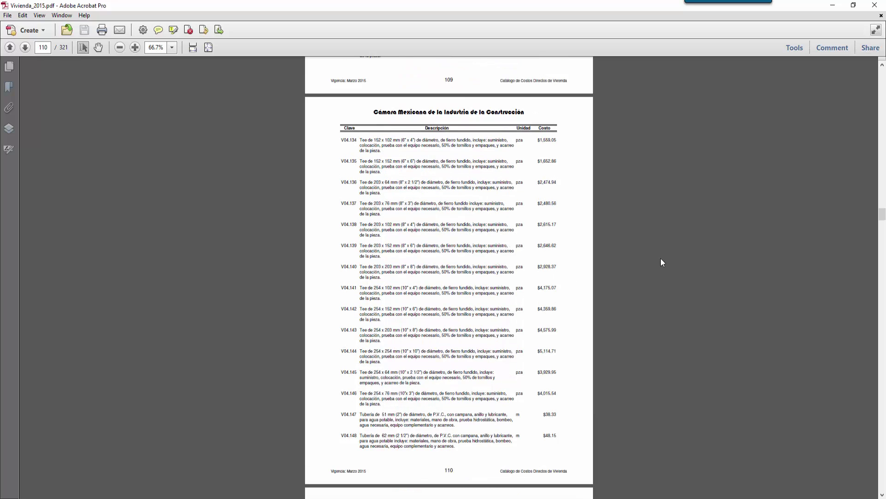
scroll(661, 259, down, 18)
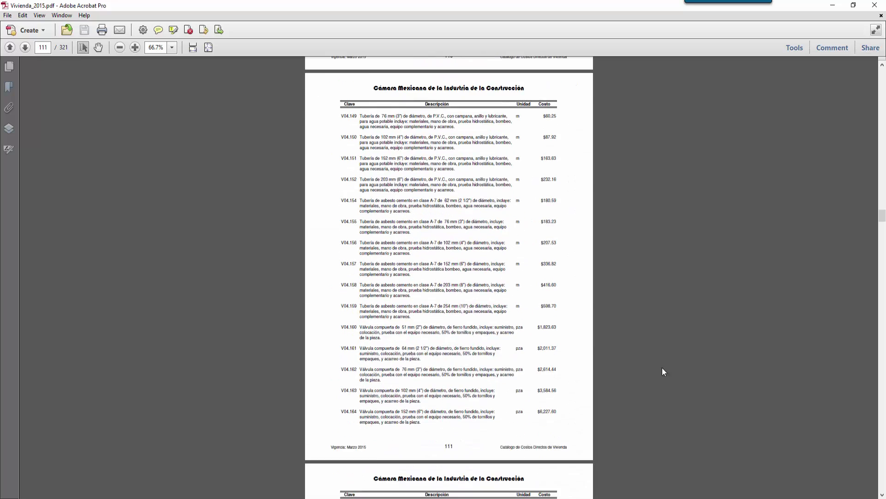
scroll(662, 372, down, 5)
scroll(495, 399, down, 12)
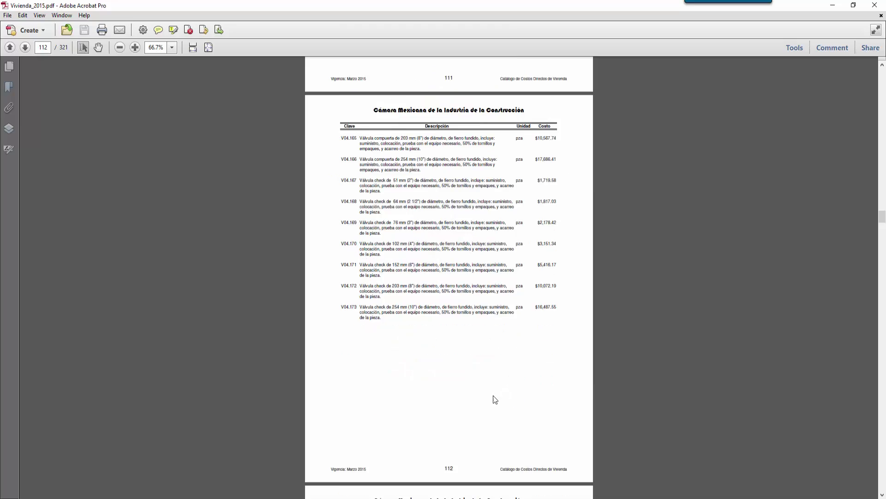
scroll(495, 398, down, 18)
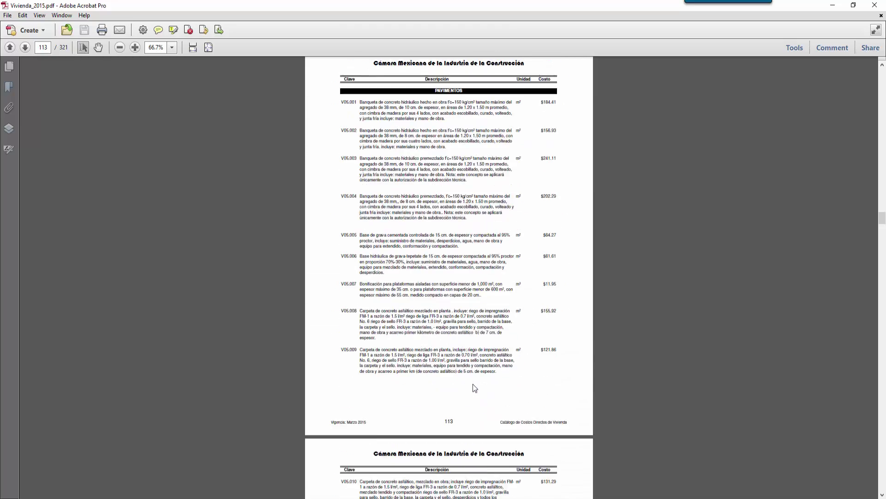
scroll(474, 385, down, 20)
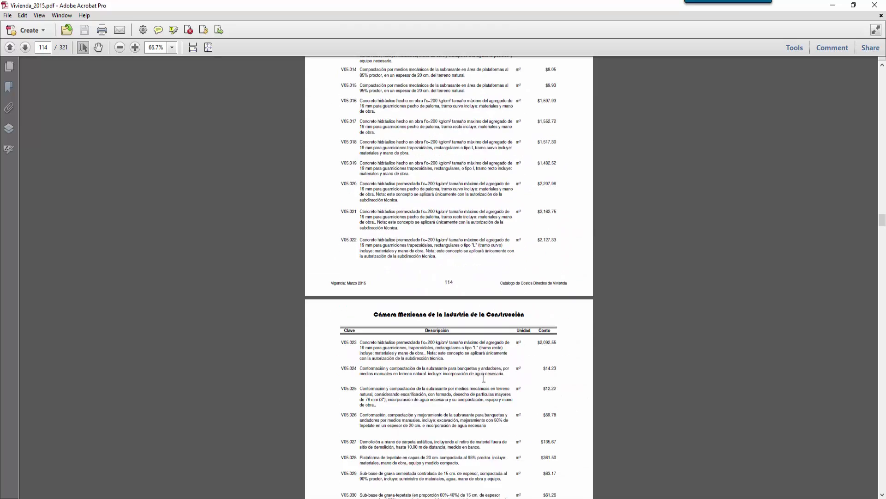
Go to page 119 of the cost catalogue and highlight the first two unit-price breakdowns for reading.
click(883, 407)
click(883, 407)
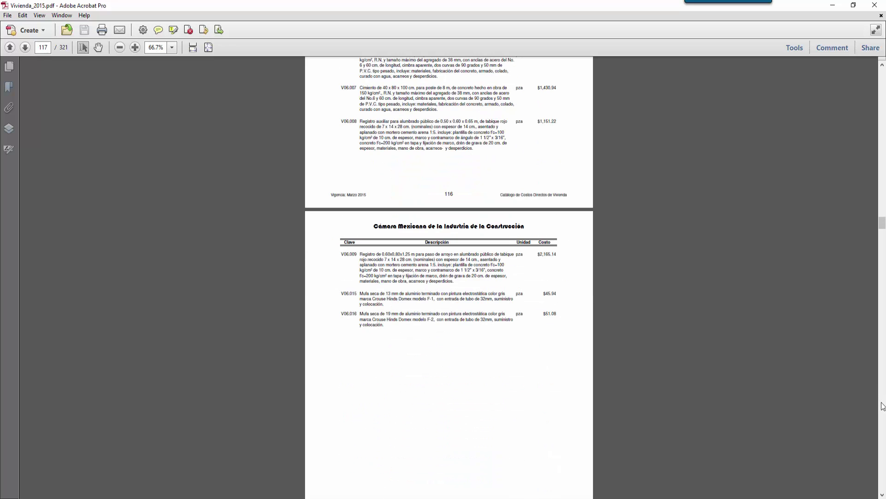
click(883, 406)
click(883, 406)
scroll(431, 251, down, 1)
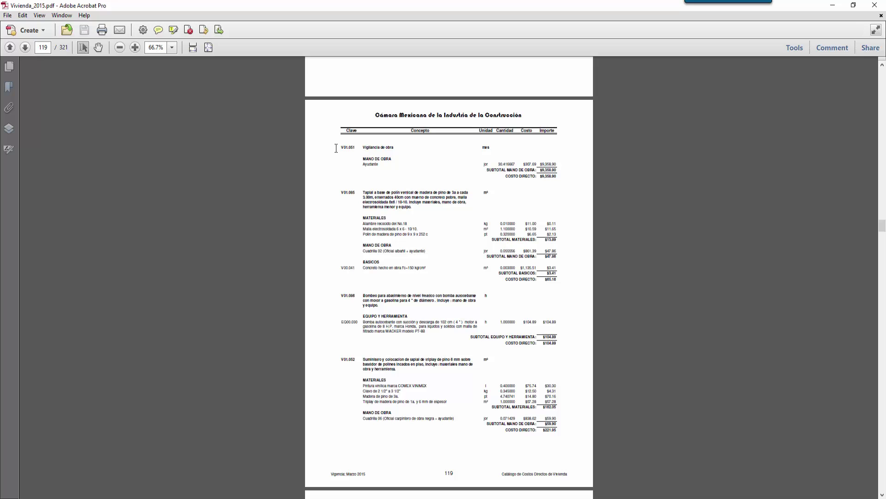
drag(336, 148, 559, 279)
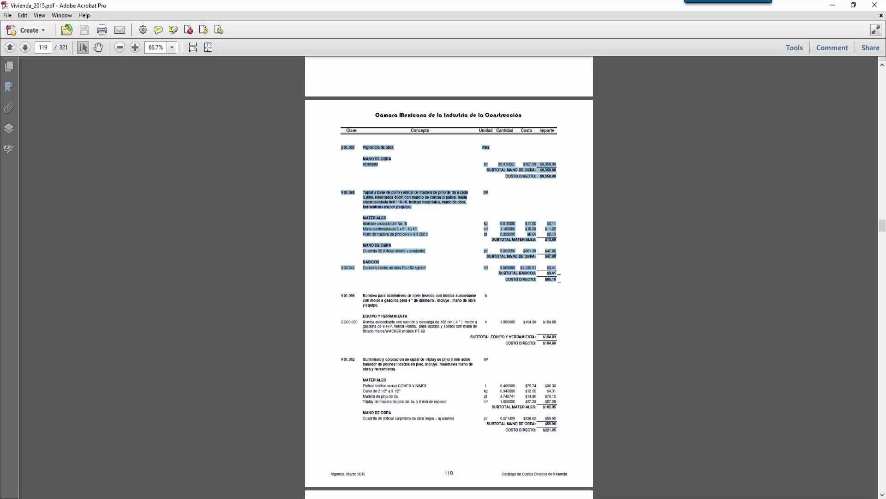
click(424, 183)
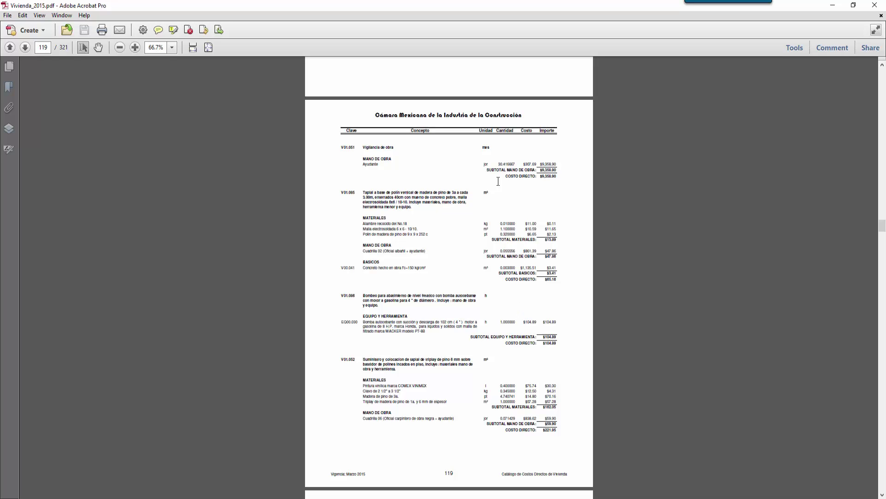
Examine the units of the labour, material and basic items in the first two breakdowns on page 119.
drag(489, 164, 480, 170)
double_click(486, 192)
double_click(486, 223)
drag(487, 230, 486, 235)
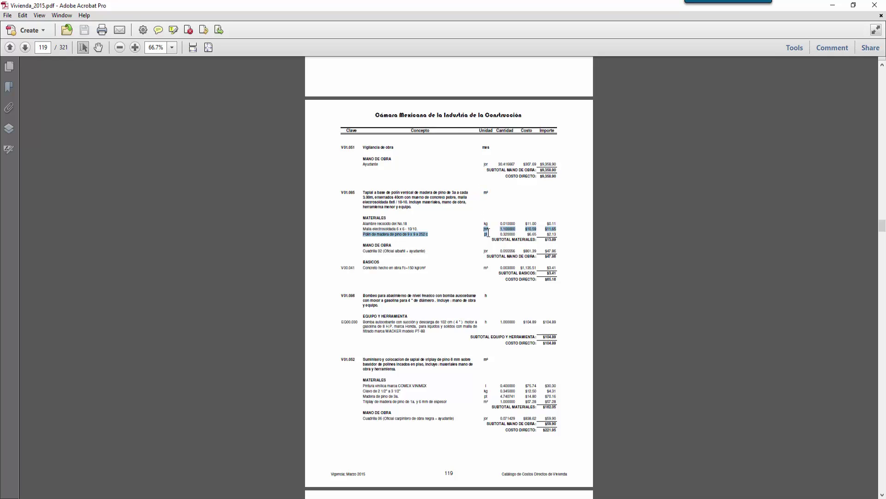
click(485, 267)
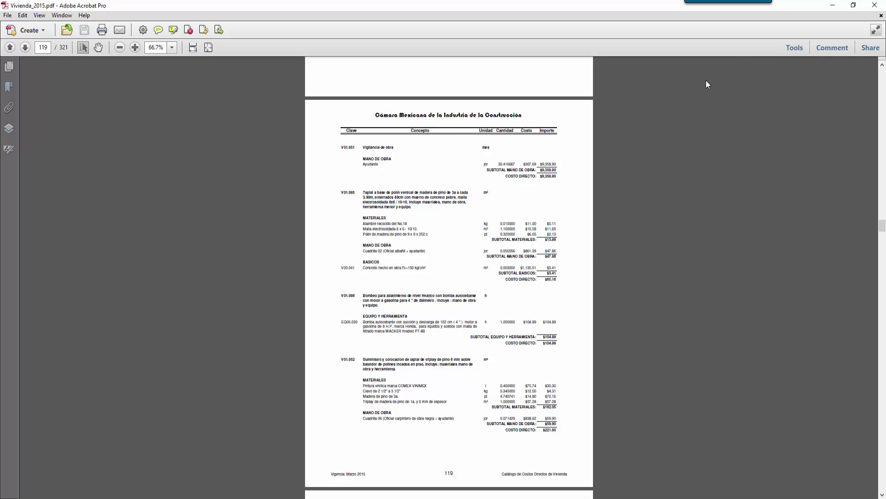
Switch back to ArchiCAD, open the database editor and start creating a new database.
click(833, 5)
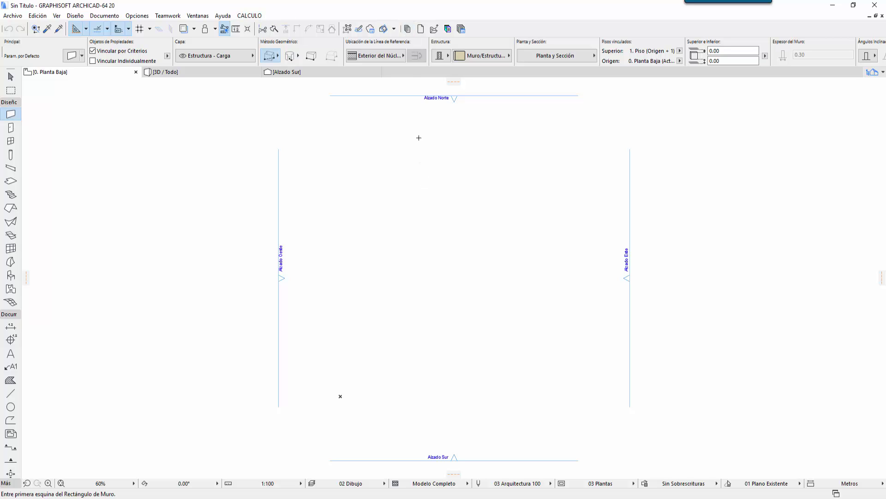
click(408, 29)
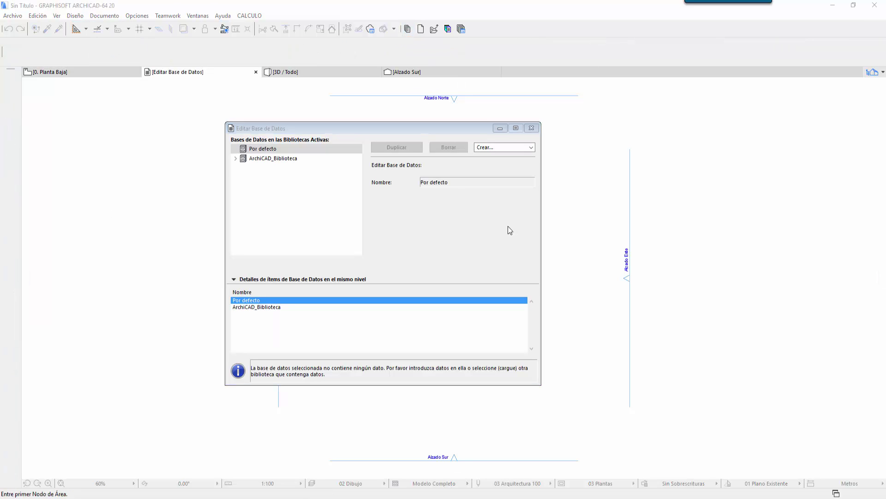
click(516, 147)
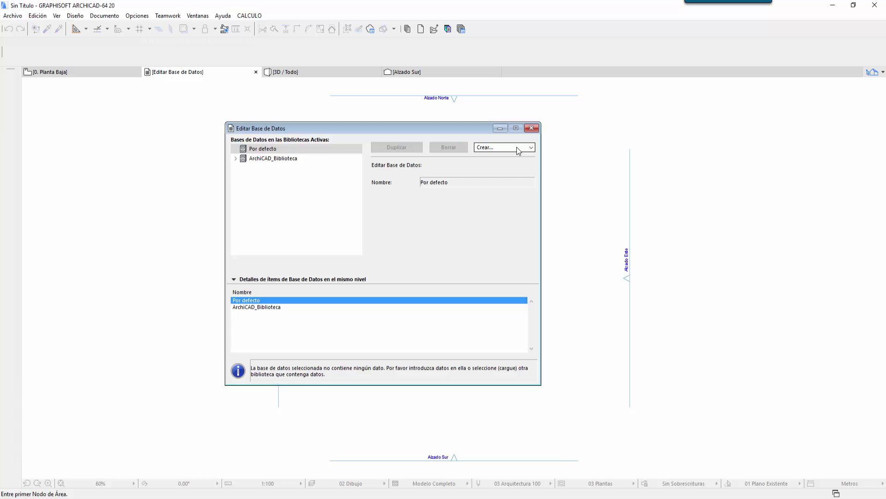
click(518, 149)
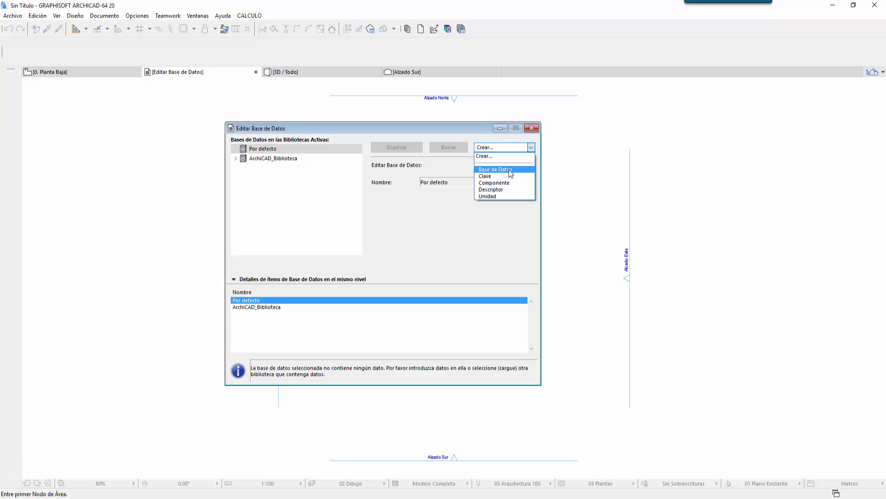
click(509, 170)
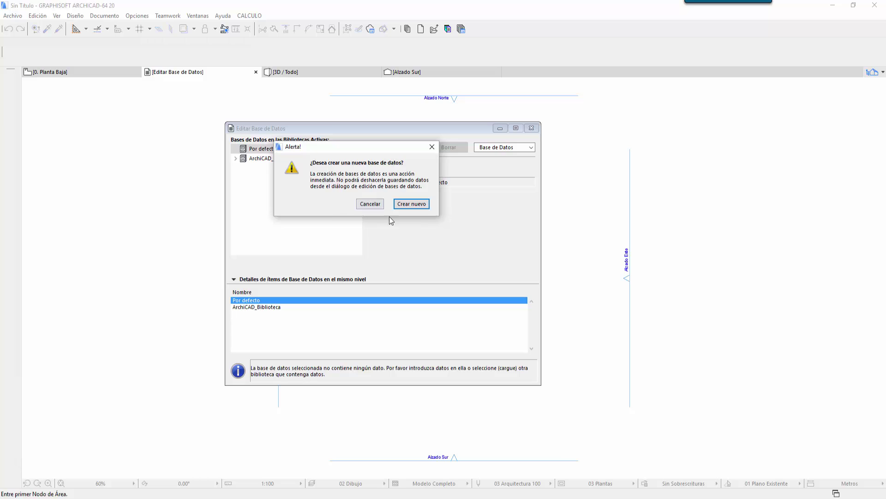
click(412, 204)
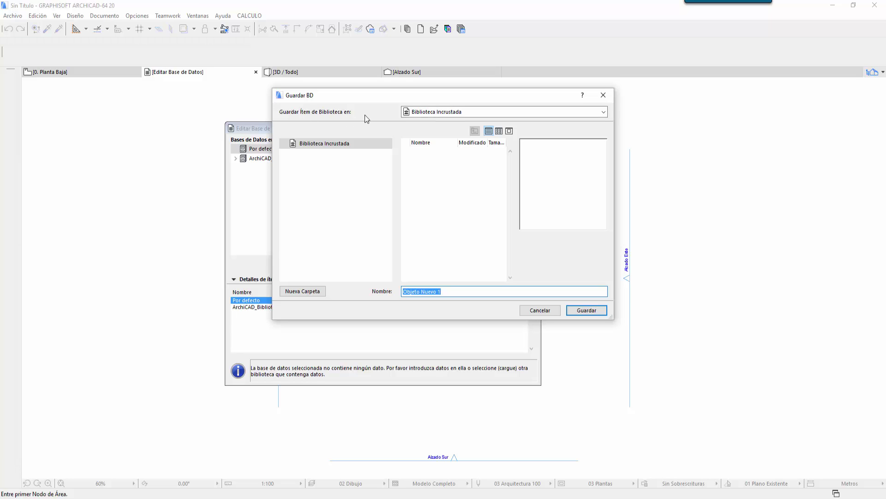
Browse outside the embedded library to the TIENDA folder on the desktop as the new database's save location.
click(445, 112)
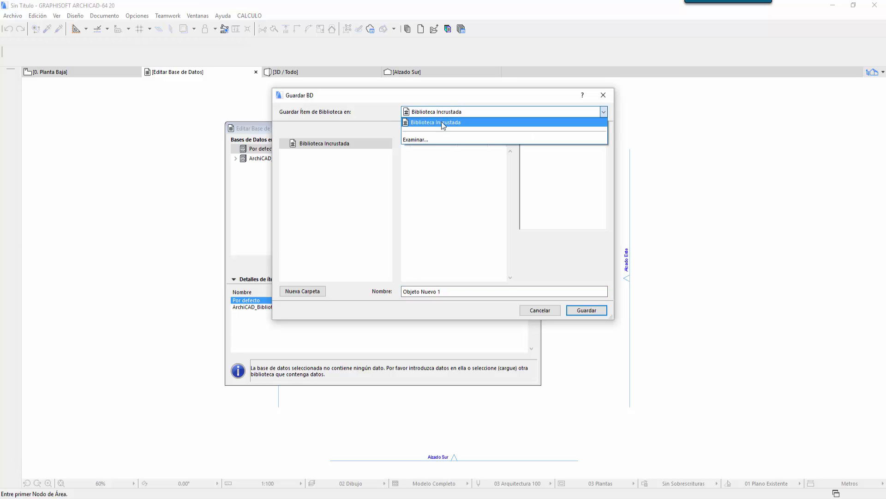
click(416, 139)
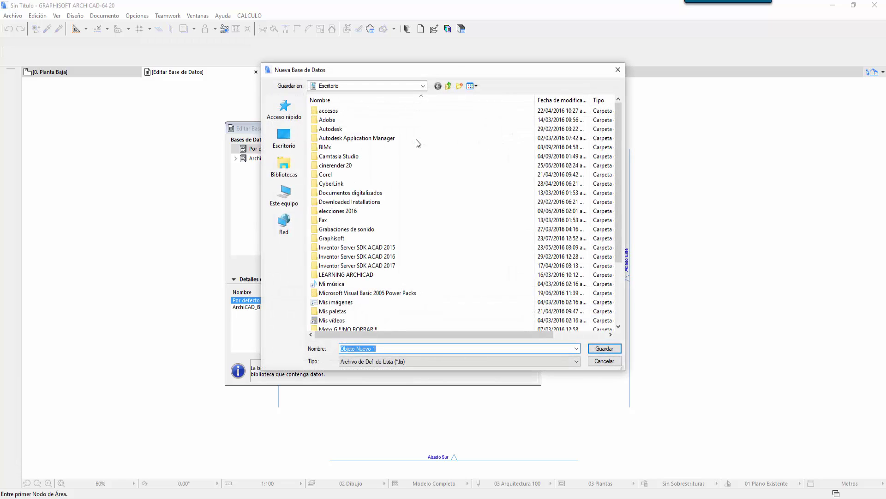
click(284, 136)
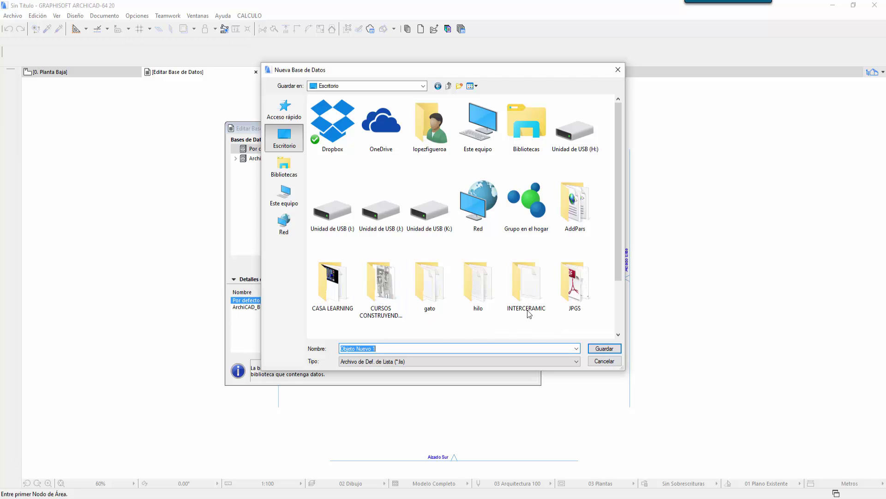
scroll(516, 310, down, 2)
double_click(424, 295)
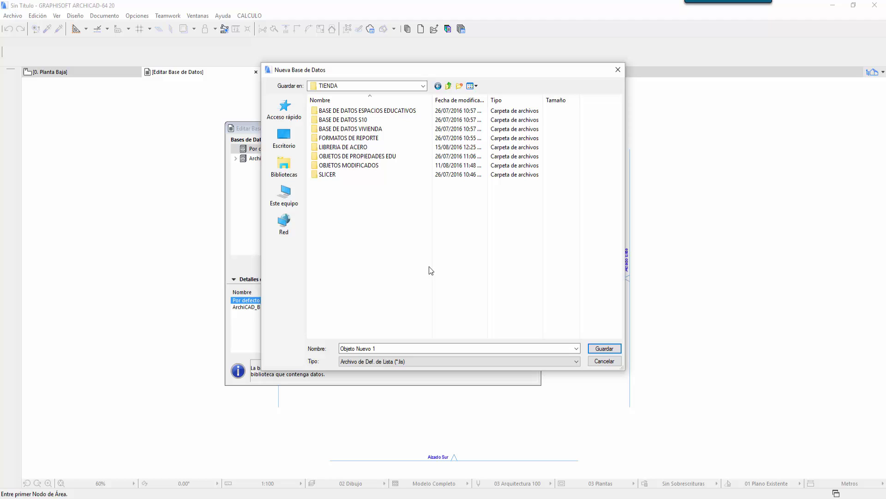
Create a folder named BASE DE DATOS BASICA inside TIENDA and open it.
click(459, 86)
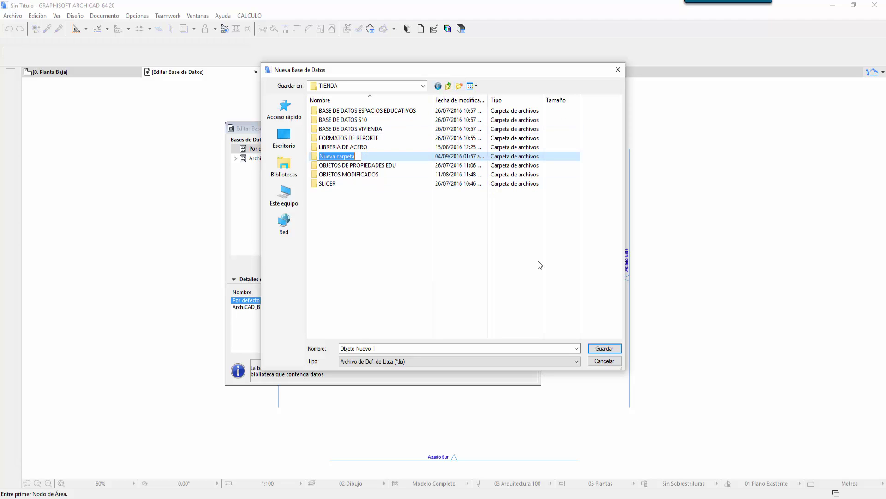
text(BASE DE DATOS BASI)
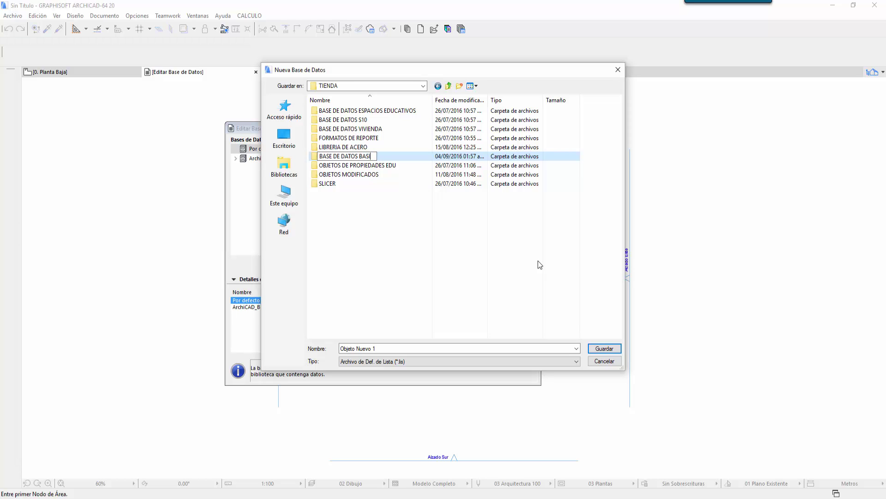
text(CA)
key(Return)
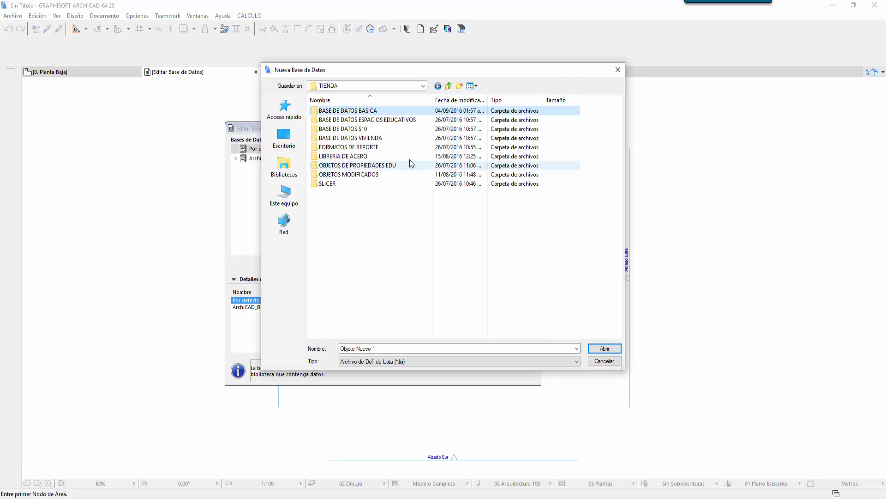
double_click(395, 112)
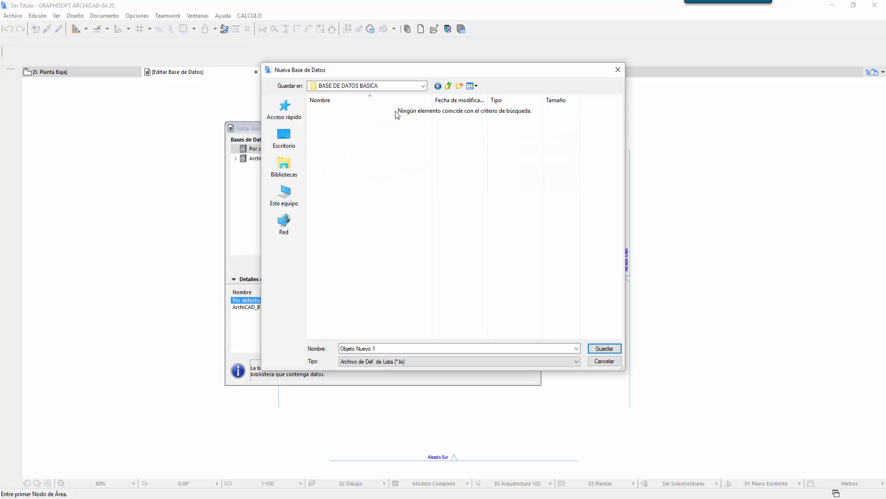
Save the new database as BASEBASICA in the BASE DE DATOS BASICA folder.
double_click(403, 350)
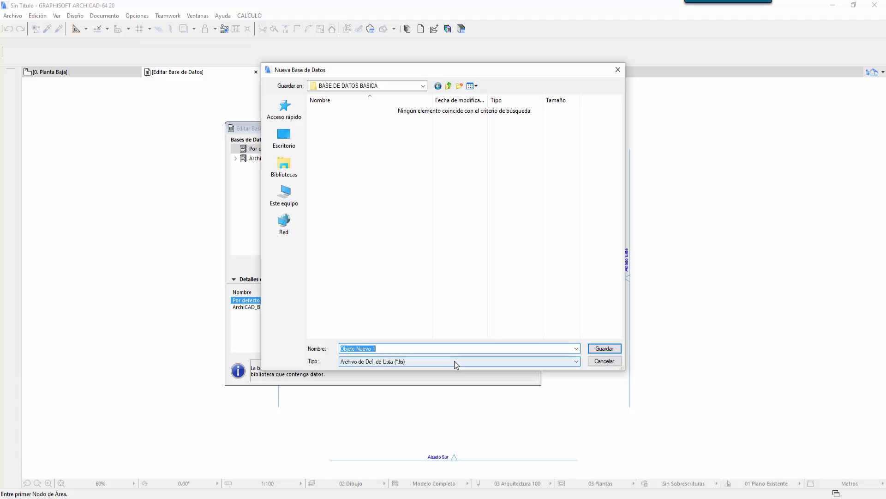
text(B)
text(A)
text(SE)
text(DE)
key(BackSpace)
key(BackSpace)
key(BackSpace)
text(EBASICA)
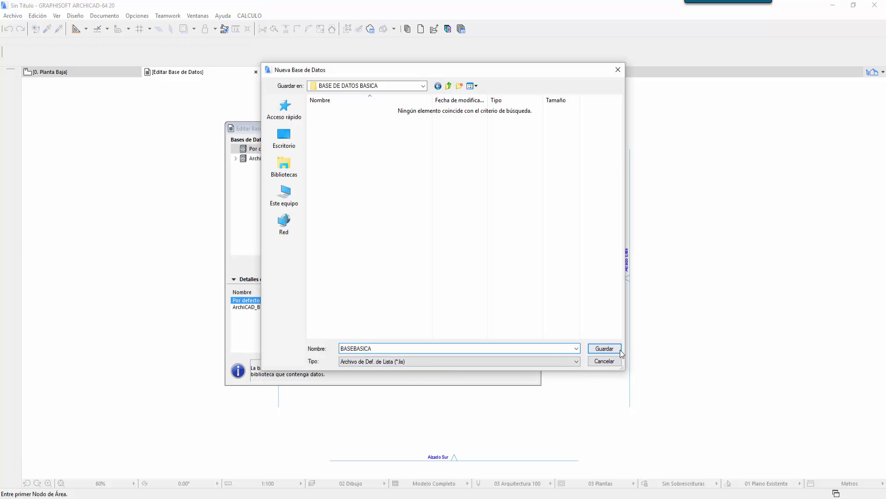
click(608, 349)
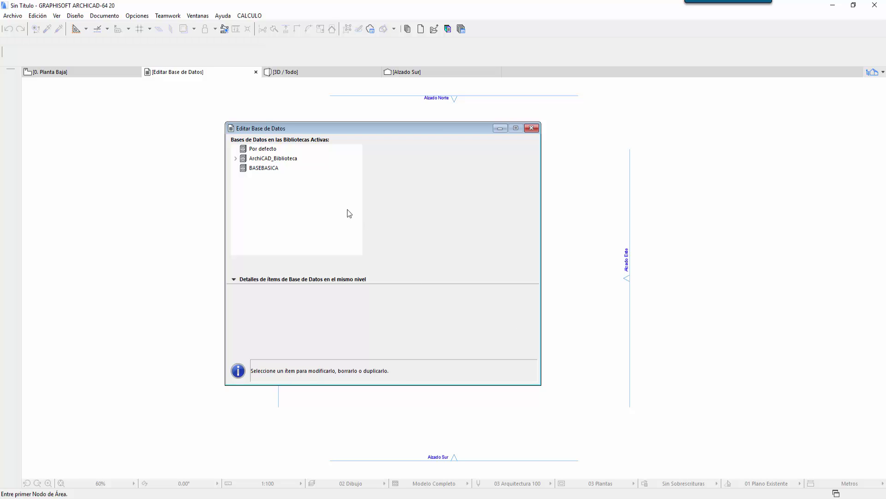
Create a unit named M in the BASEBASICA database and set its decimals to 6.
click(278, 171)
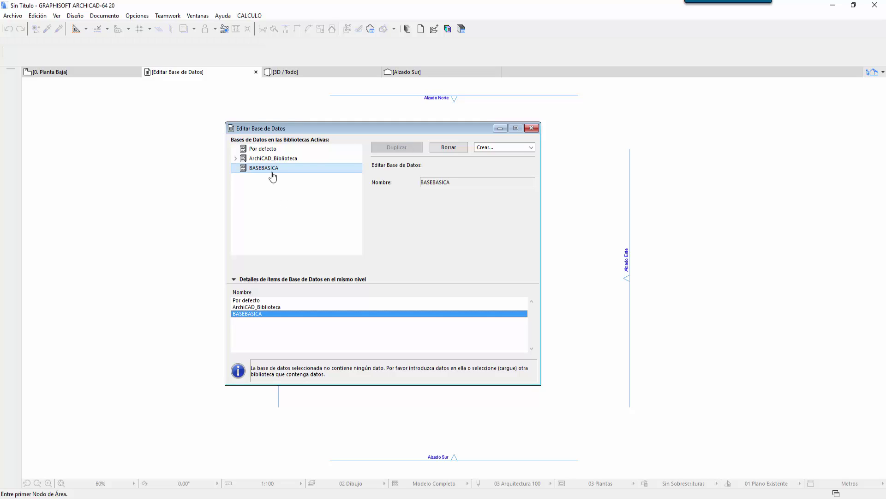
click(517, 148)
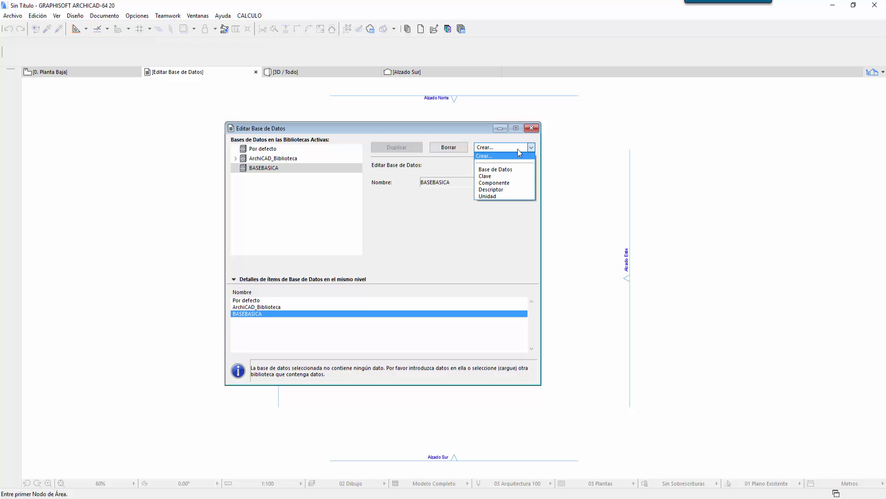
click(506, 196)
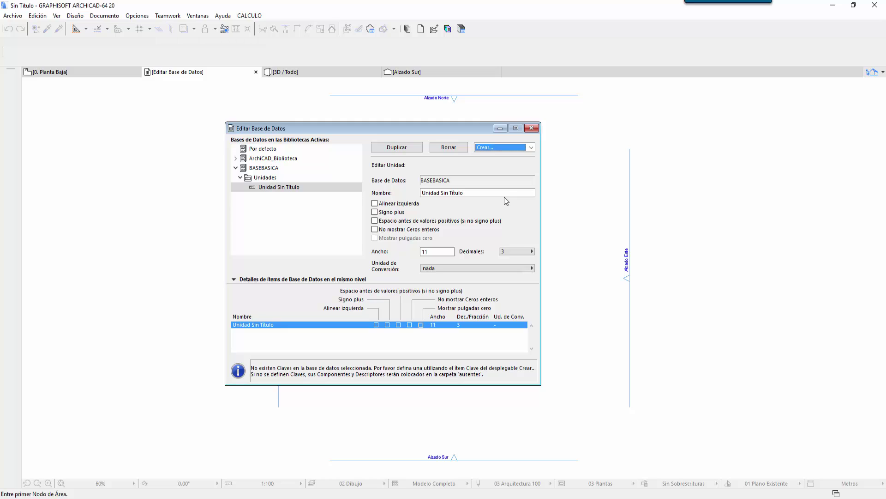
drag(506, 193, 415, 193)
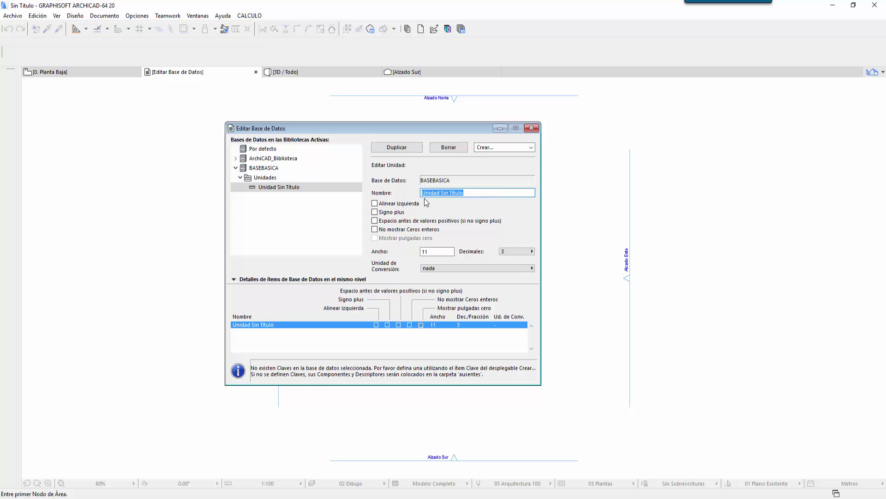
text(M)
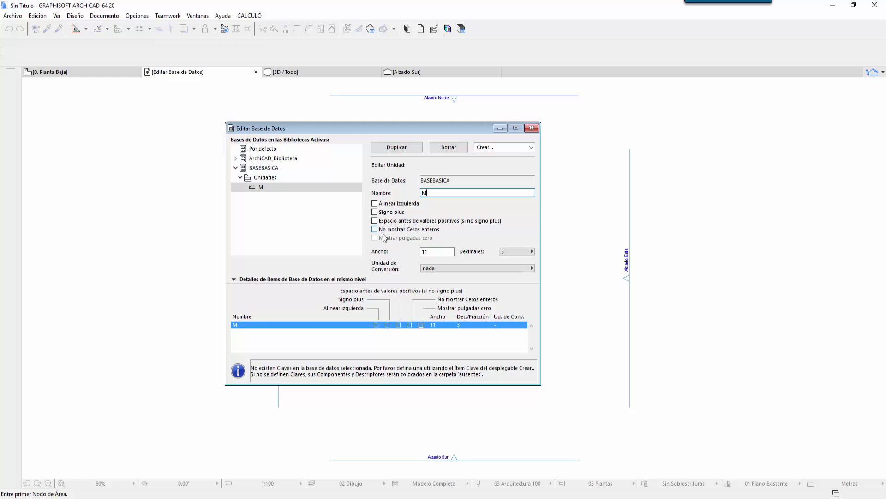
click(436, 251)
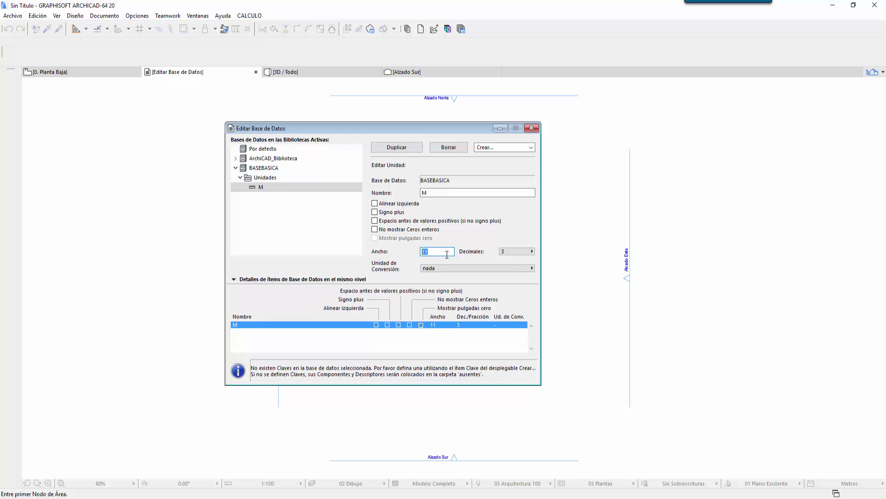
click(517, 254)
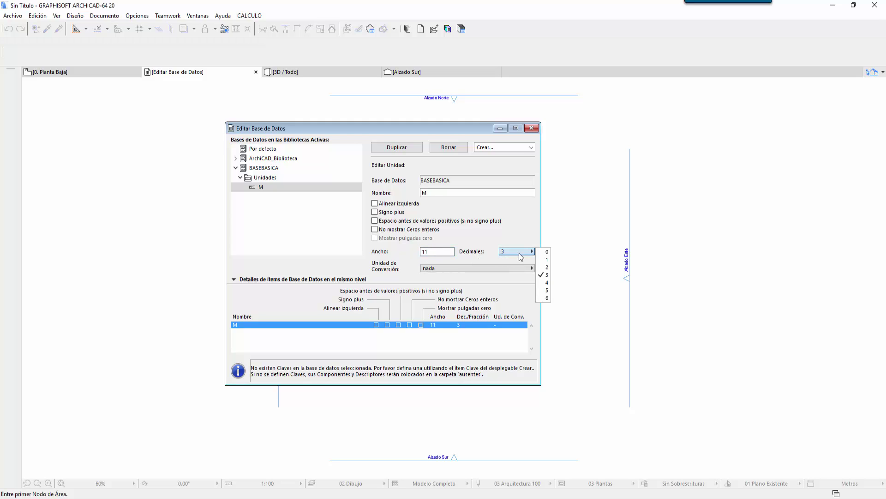
click(544, 297)
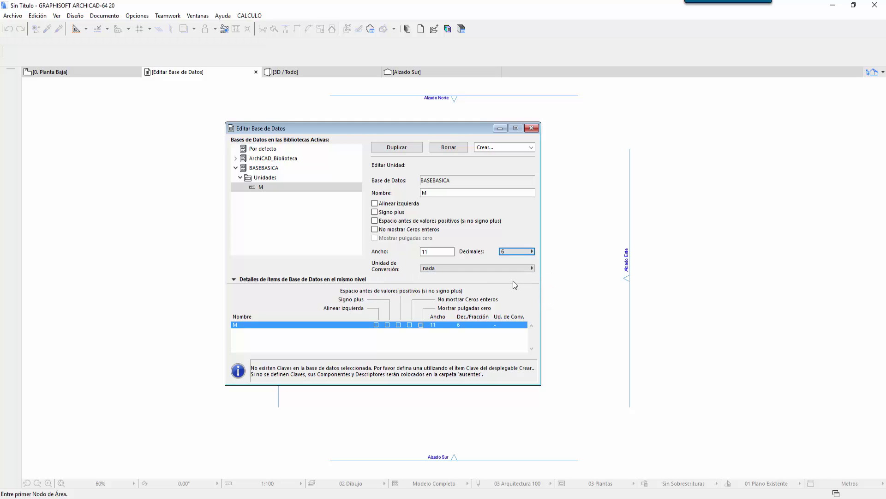
Create a second unit in BASEBASICA named M2 with 6 decimals.
click(531, 148)
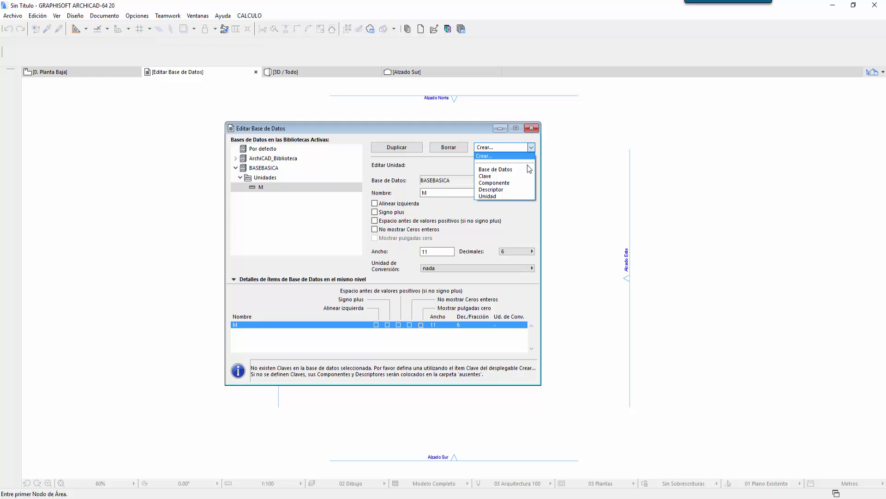
click(512, 196)
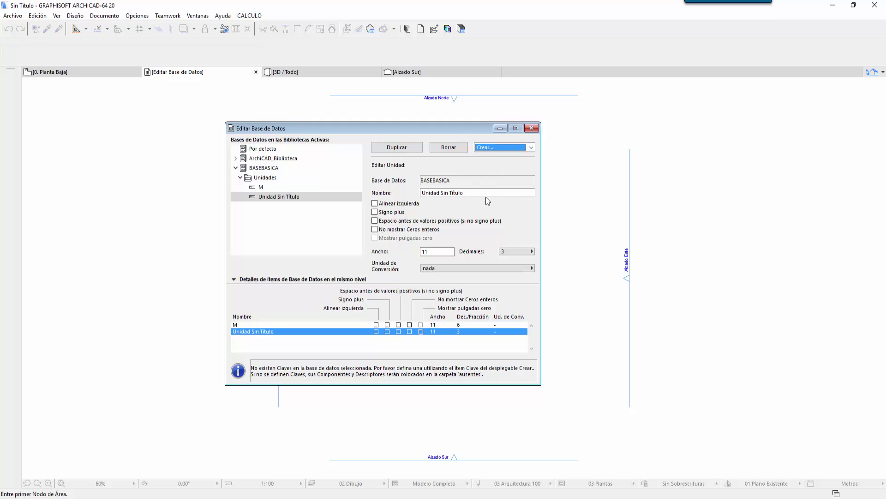
drag(483, 193, 409, 180)
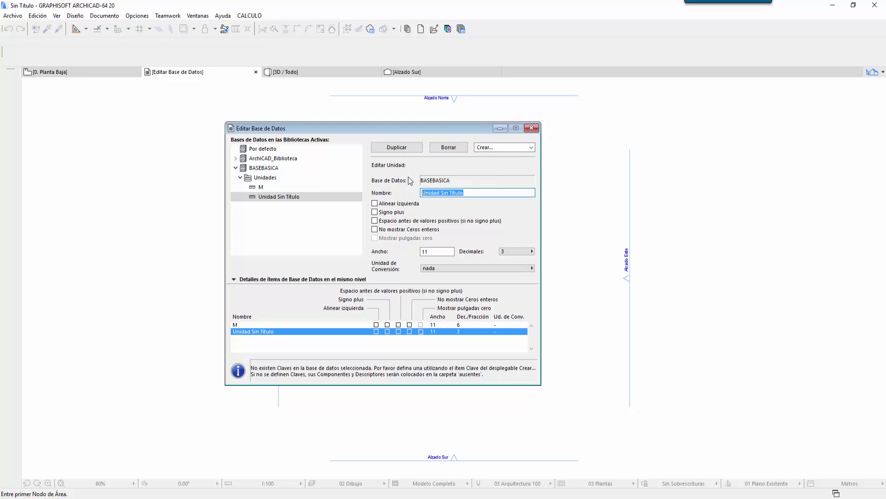
text(M2)
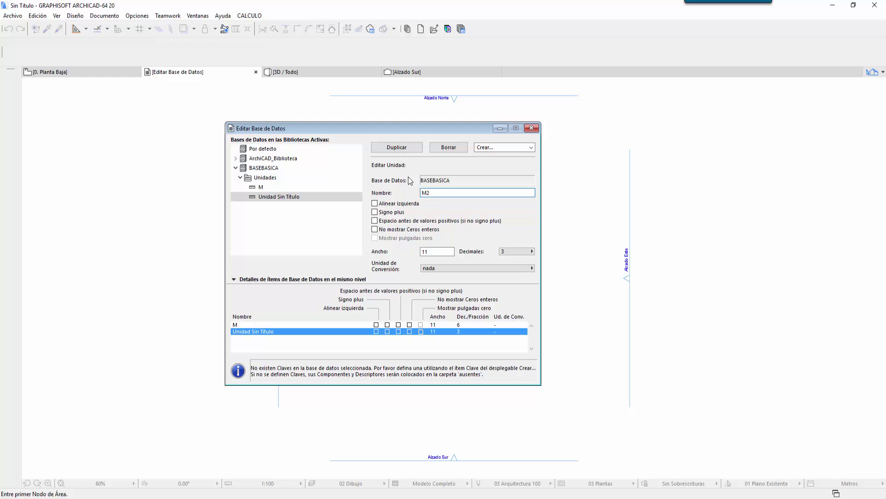
click(514, 252)
click(547, 298)
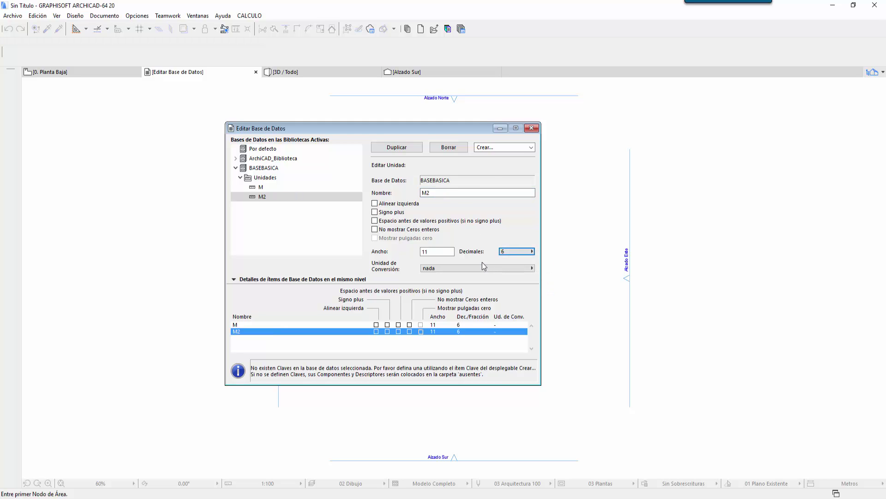
Add a unit named M3 with 6 decimals to BASEBASICA.
click(502, 148)
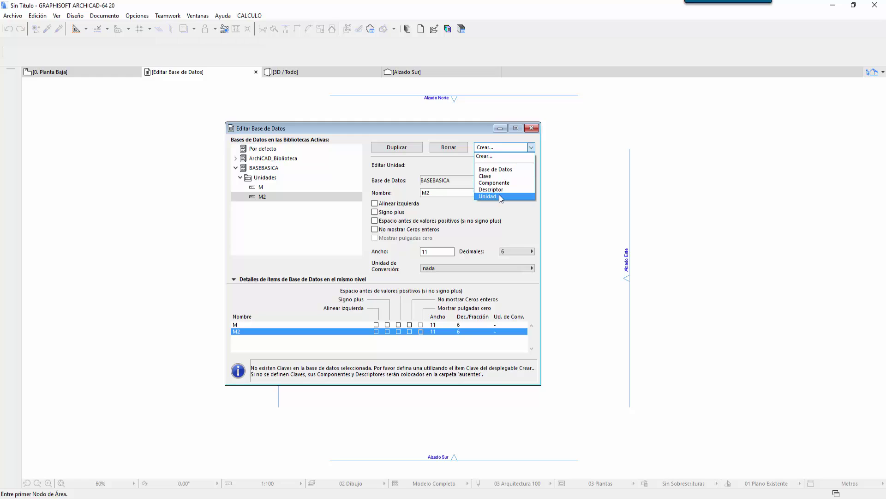
click(500, 195)
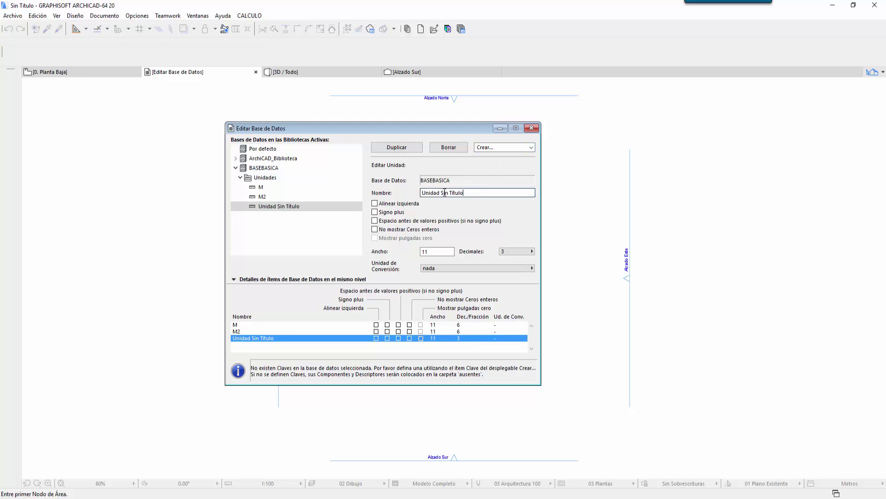
text(M3)
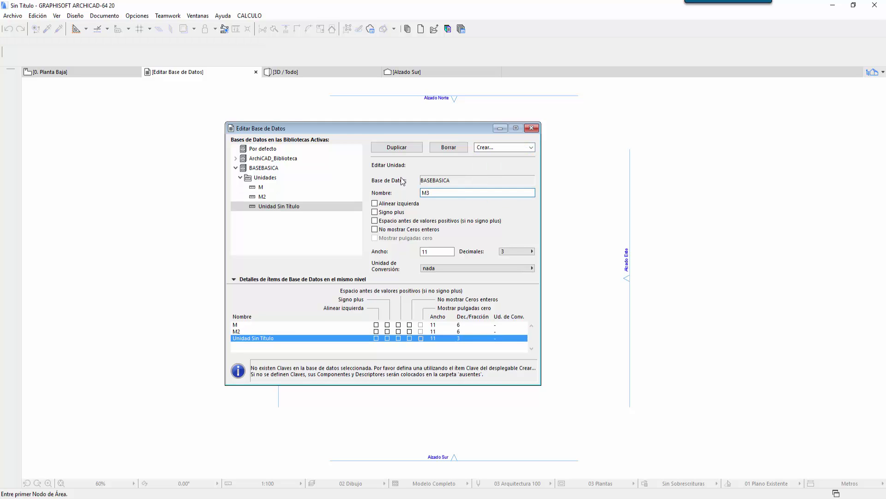
click(509, 252)
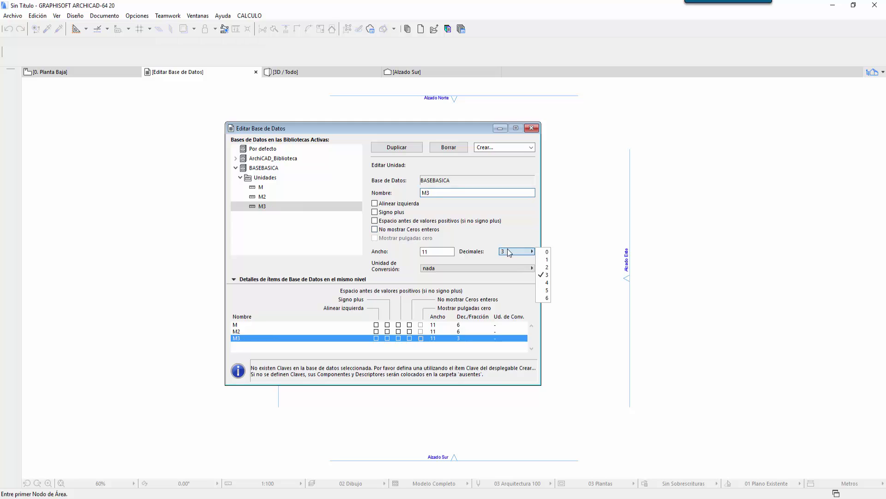
click(545, 298)
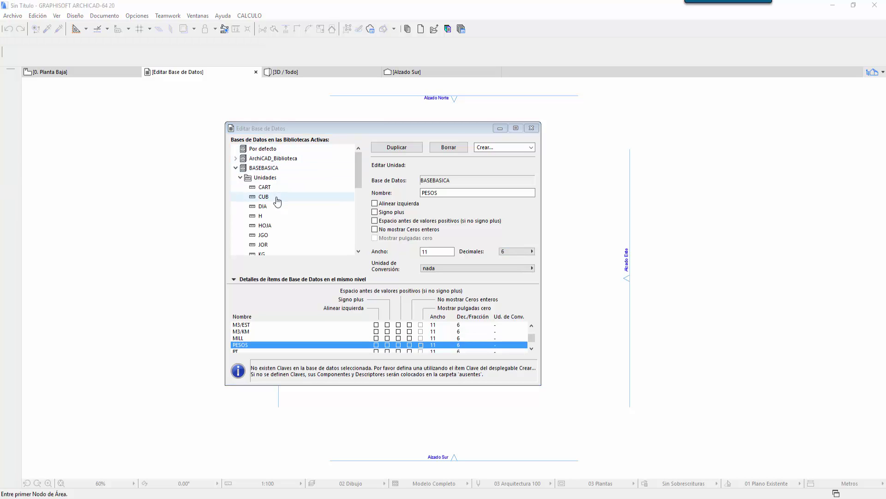
Collapse the Unidades folder and create a key (Clave) in BASEBASICA named PREELIMINARES.
click(269, 172)
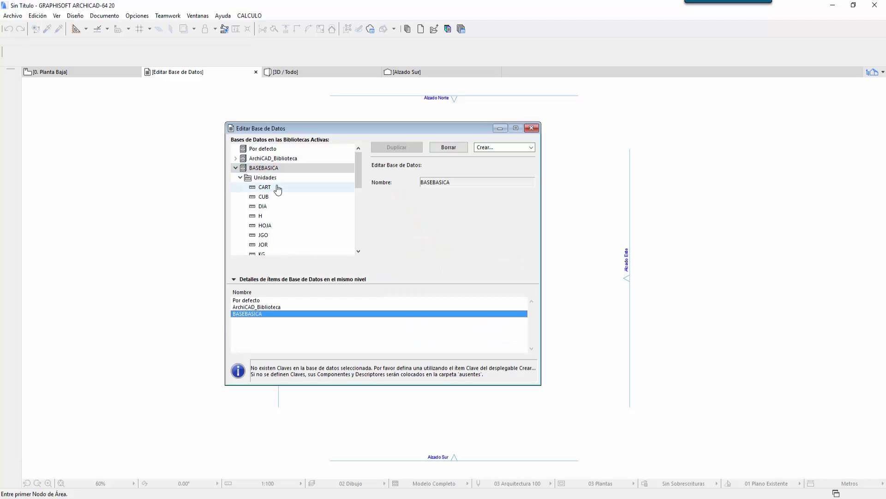
click(255, 176)
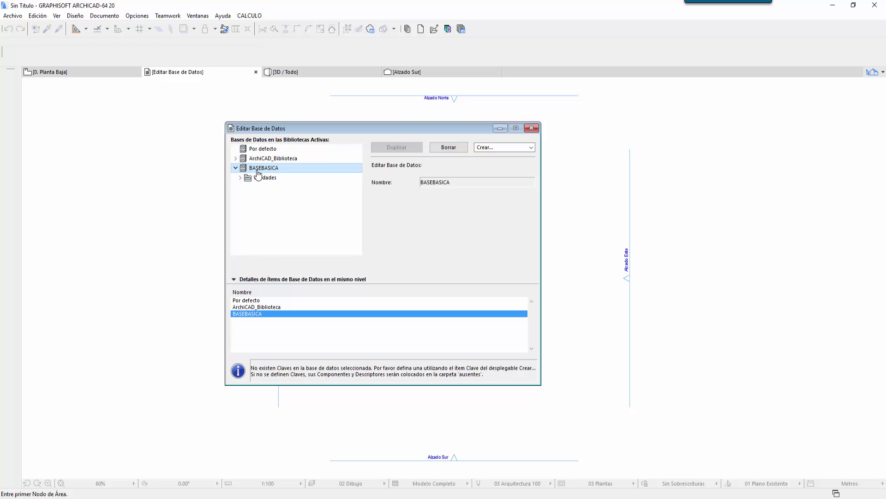
click(520, 147)
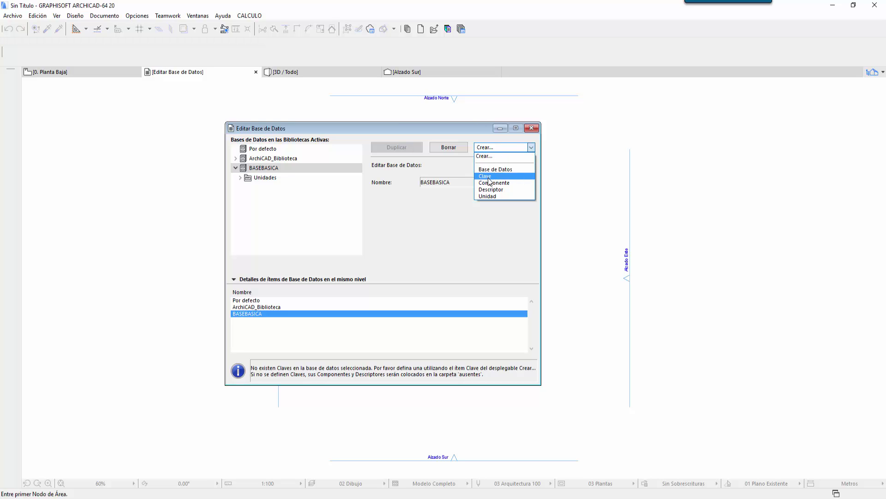
click(489, 179)
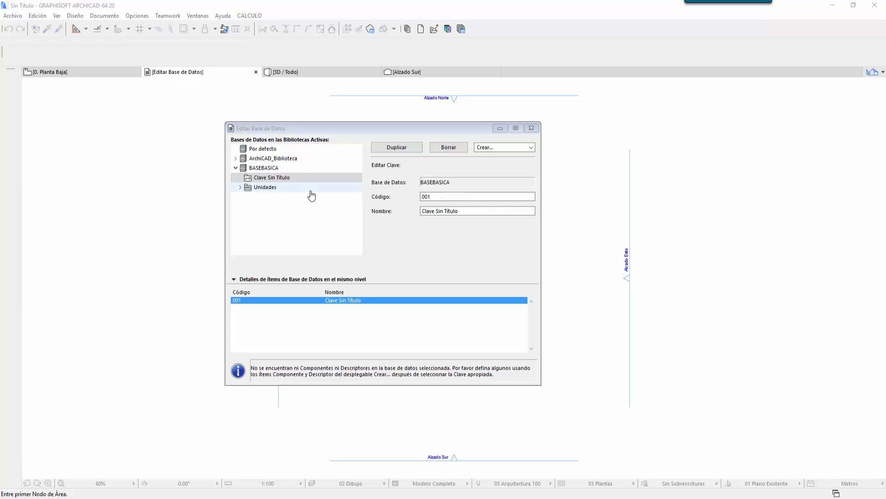
click(440, 198)
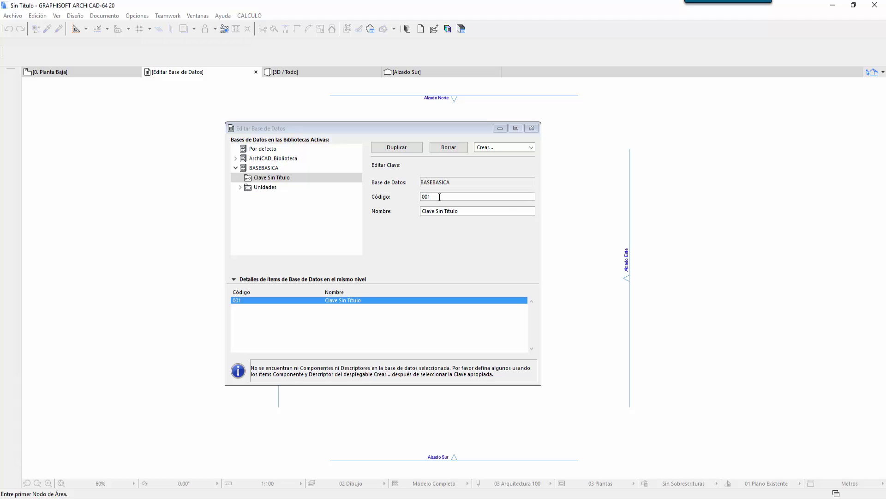
drag(460, 211, 398, 215)
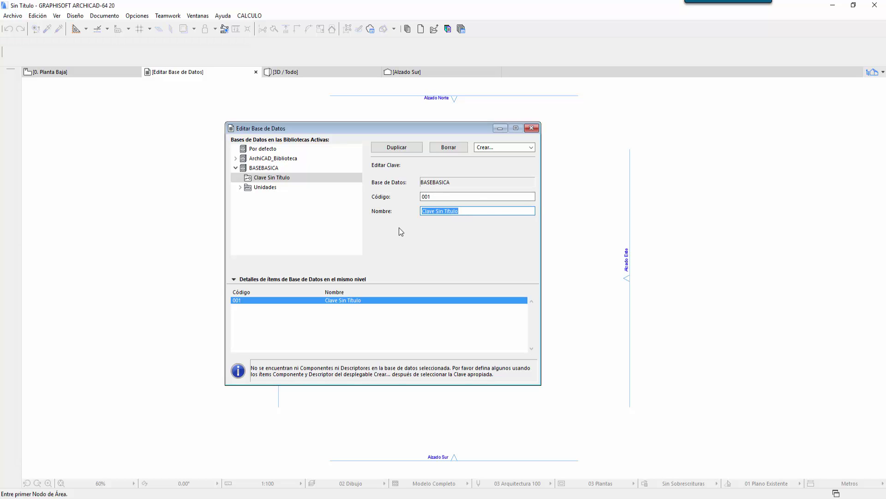
text(PREELIMINARES)
key(Return)
Switch to Vivienda_2015.pdf in Acrobat and review the concepts, units and costs listed under PRELIMINARES.
key(alt+Tab)
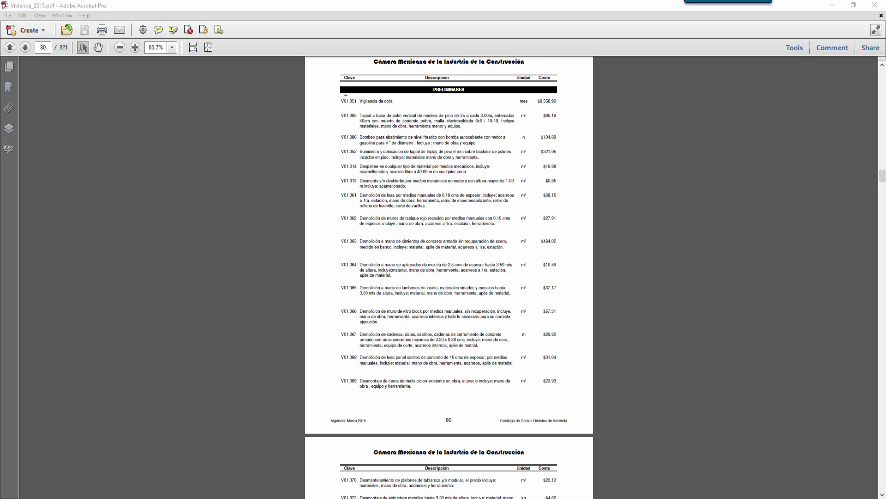
drag(347, 101, 464, 91)
click(469, 89)
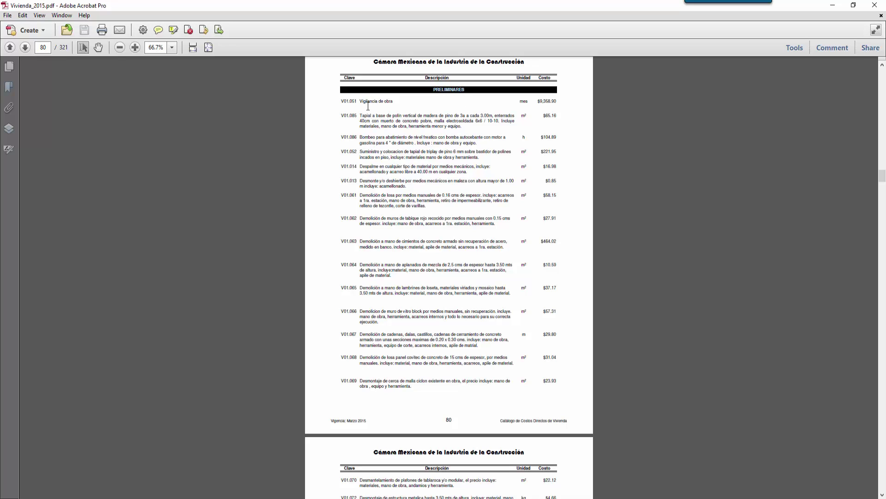
drag(342, 101, 549, 394)
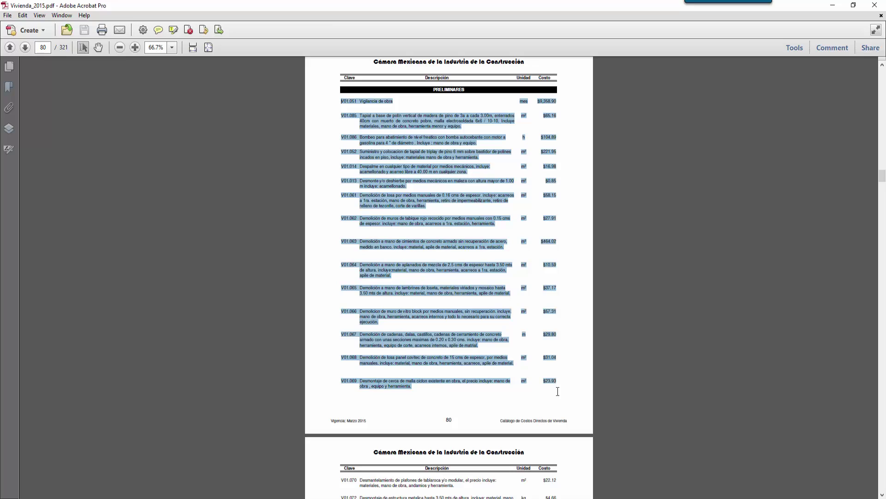
scroll(463, 304, down, 2)
scroll(463, 304, down, 20)
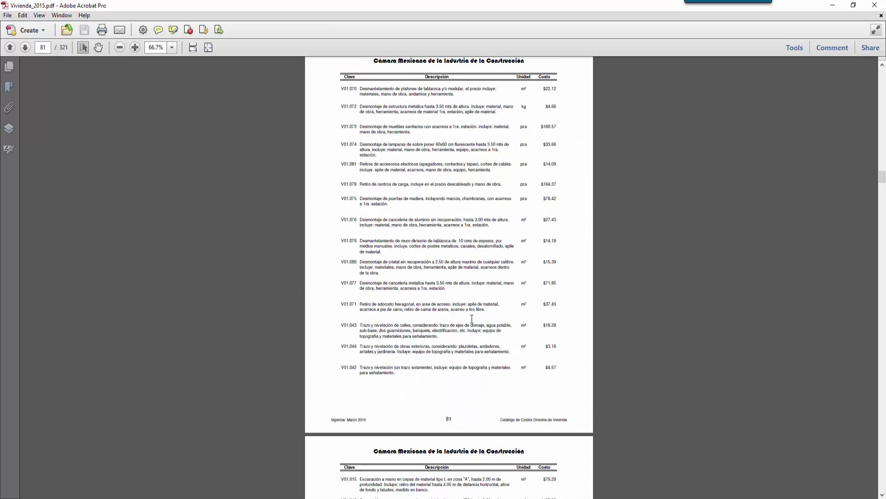
scroll(470, 319, down, 20)
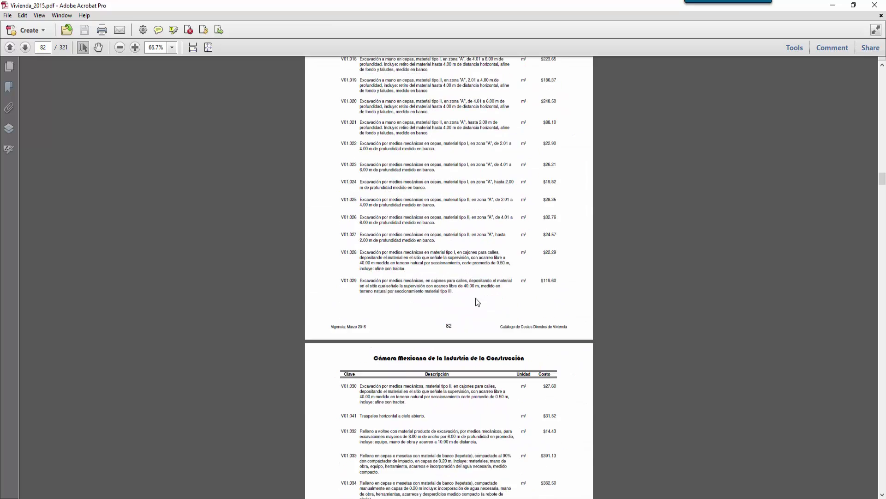
scroll(487, 297, down, 20)
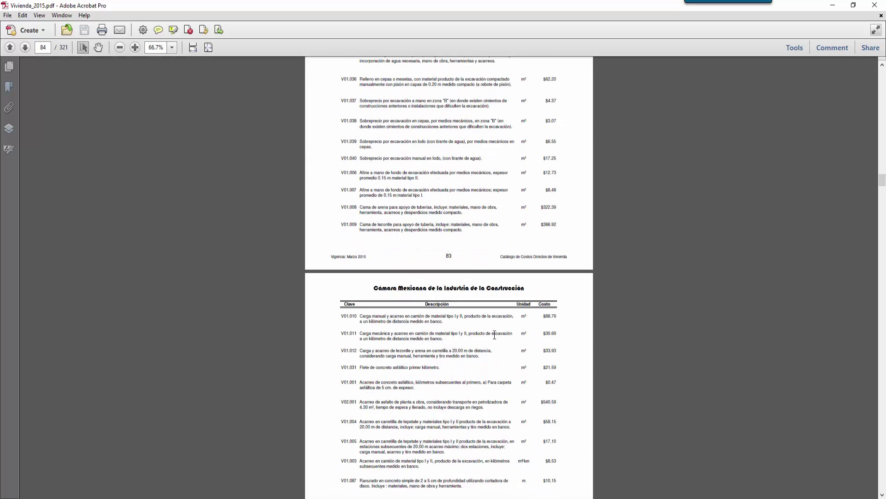
scroll(503, 357, down, 8)
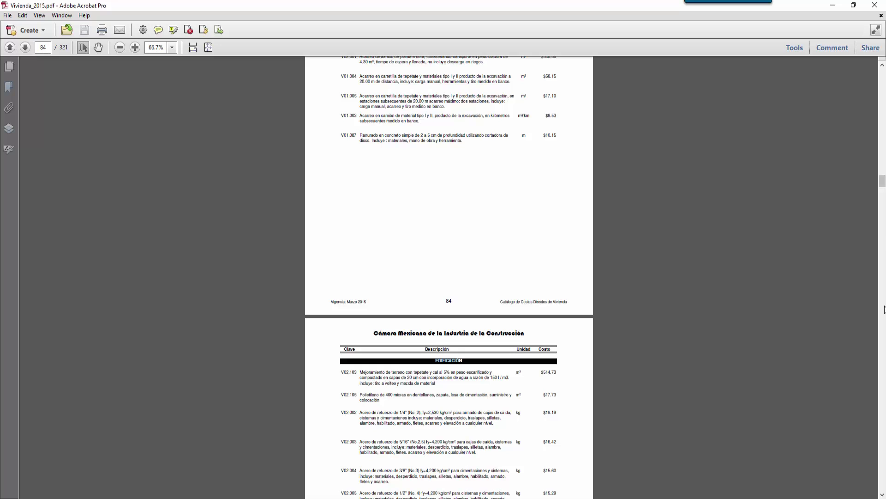
Look through the catalogue's EDIFICACIÓN section up to the start of the ALCANTARILLADO section.
click(883, 311)
click(883, 310)
click(884, 310)
click(884, 311)
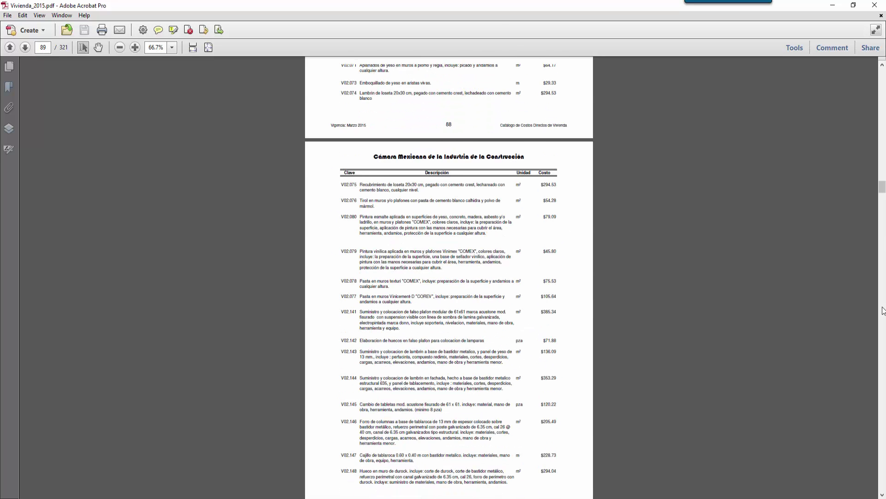
click(883, 310)
click(883, 310)
click(883, 310)
click(883, 310)
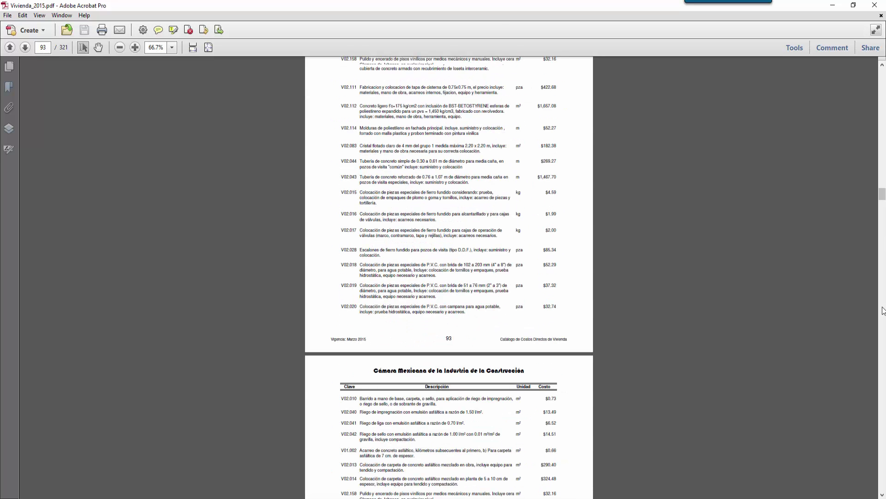
click(883, 310)
click(883, 310)
scroll(191, 172, up, 10)
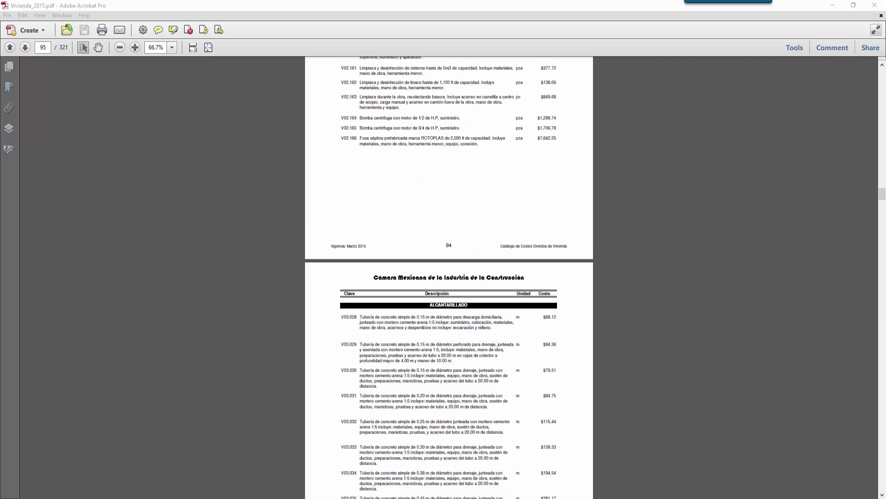
scroll(491, 336, down, 3)
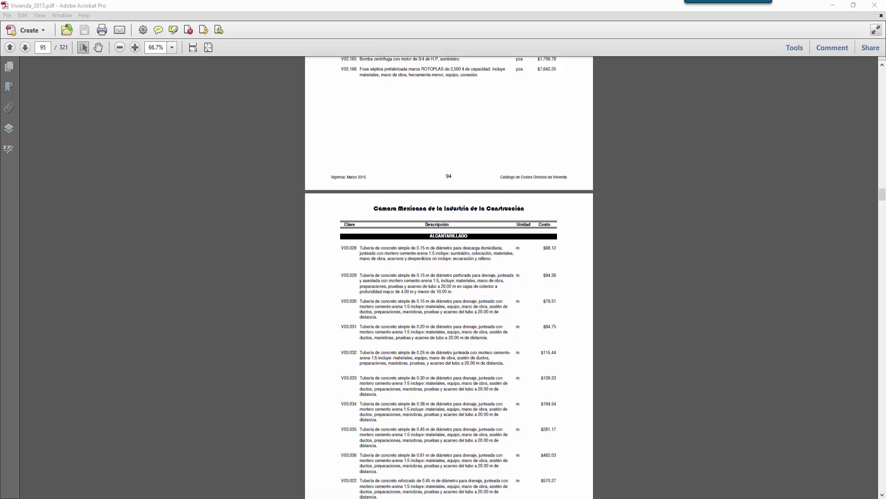
Look through the catalogue's remaining sections from ALCANTARILLADO through PAVIMENTOS to the start of ALUMBRADO.
scroll(50, 142, down, 20)
click(512, 231)
scroll(501, 299, down, 13)
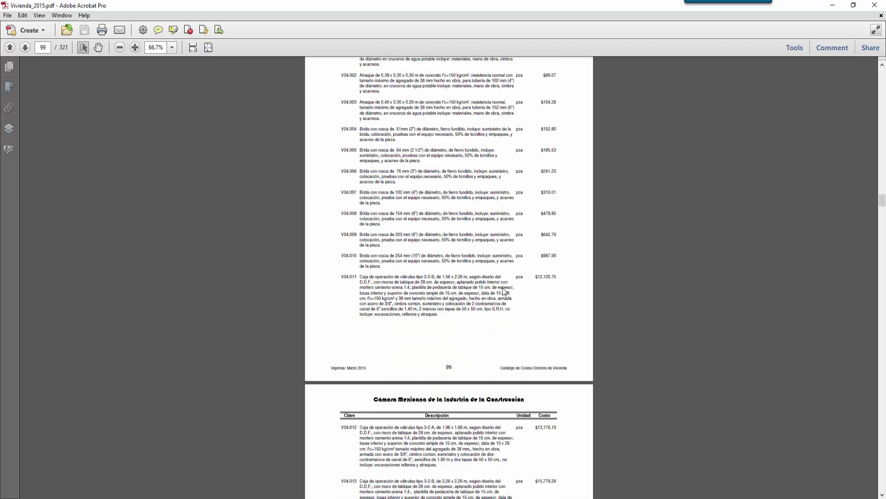
scroll(449, 277, down, 20)
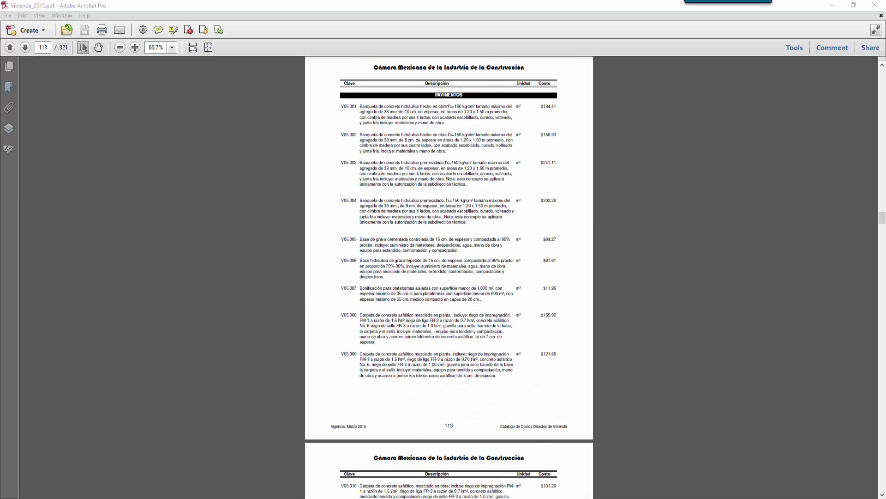
scroll(449, 199, down, 20)
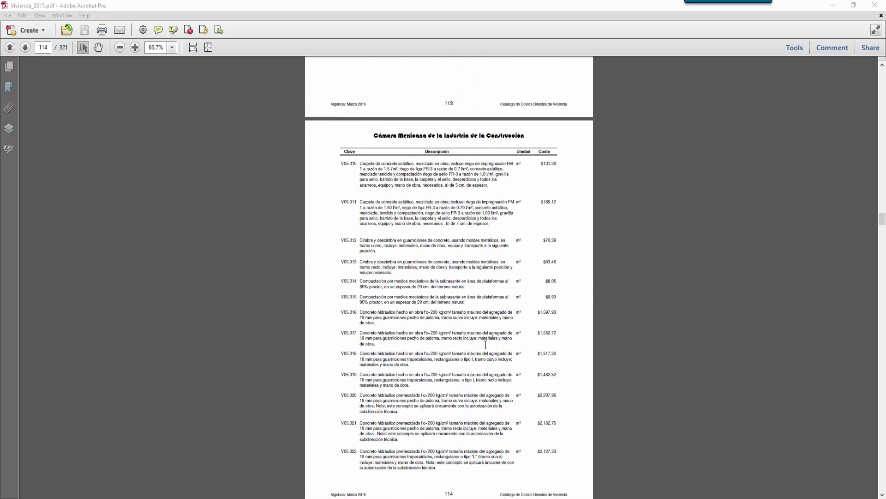
scroll(486, 343, down, 1)
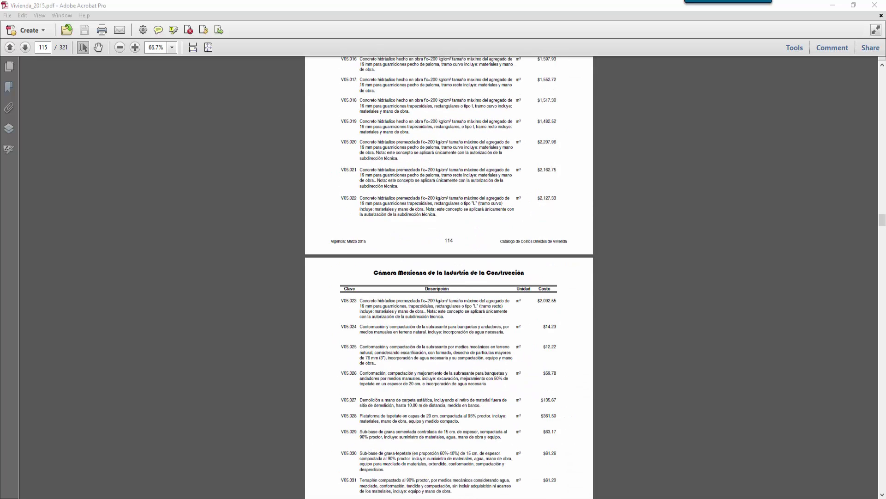
scroll(497, 362, down, 18)
scroll(498, 350, down, 4)
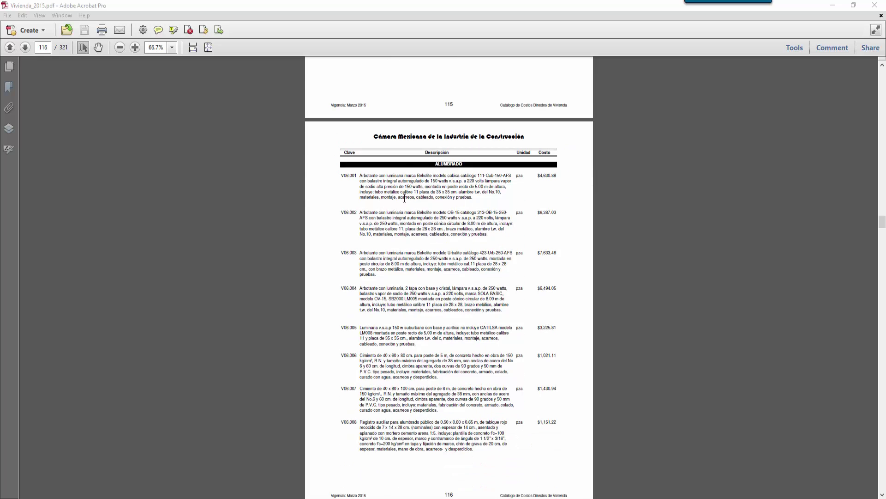
Switch to ArchiCAD and create a key (Clave) in BASEBASICA named EDIFICACION with code 002.
key(alt+Tab)
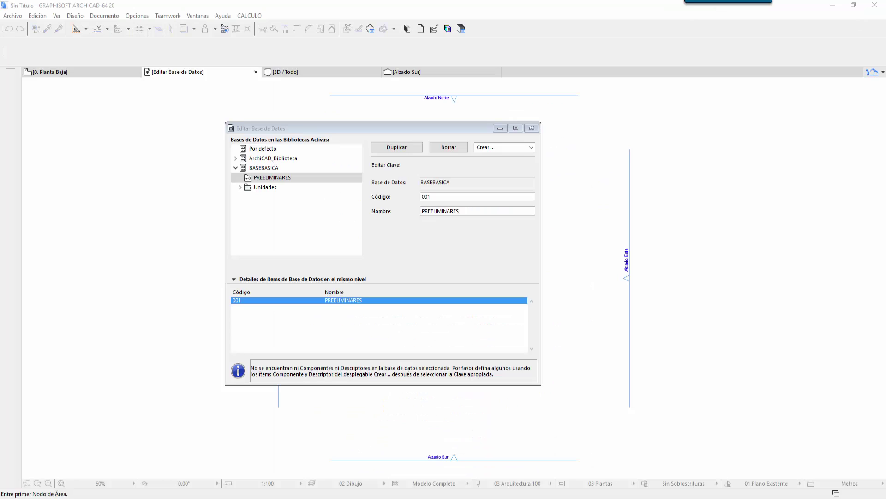
click(287, 178)
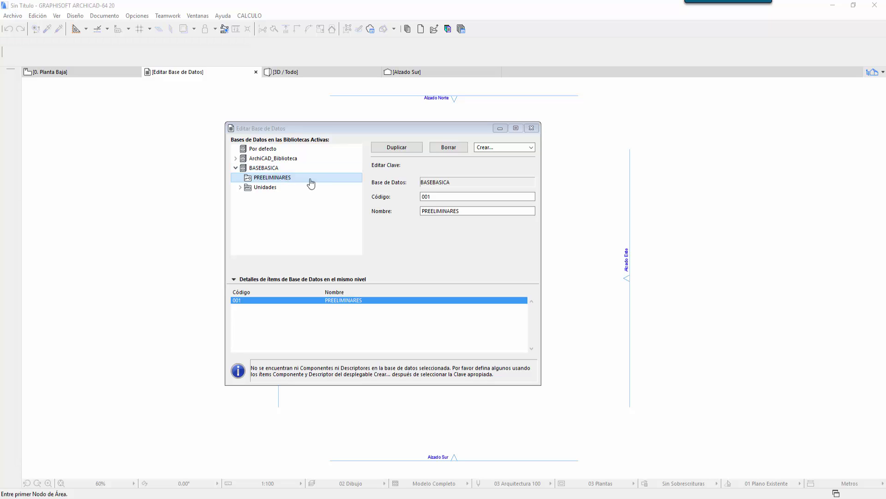
click(268, 168)
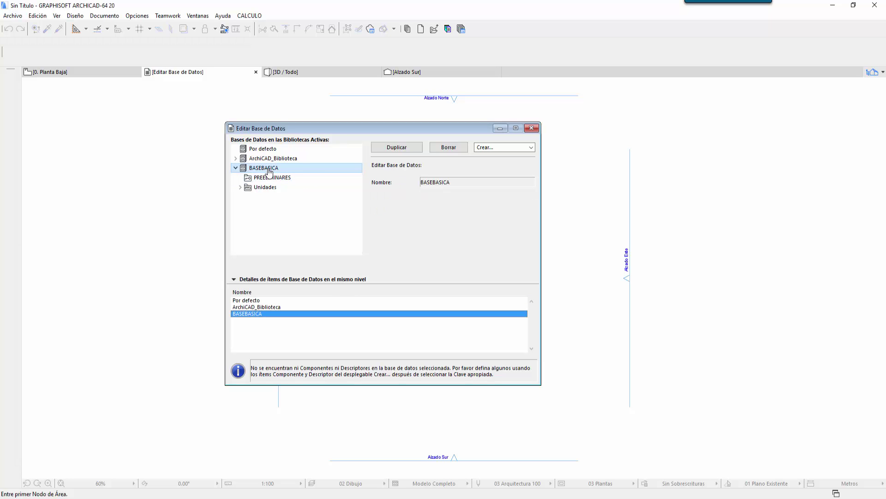
click(504, 151)
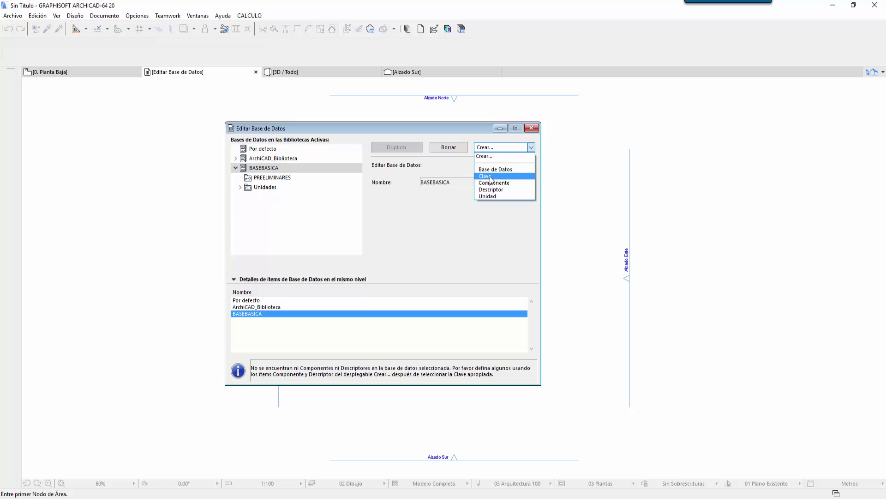
click(490, 177)
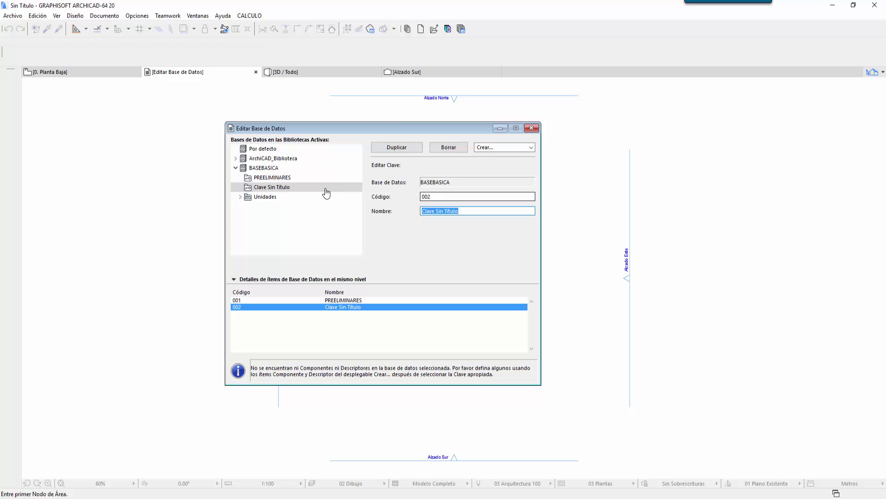
click(310, 180)
click(432, 197)
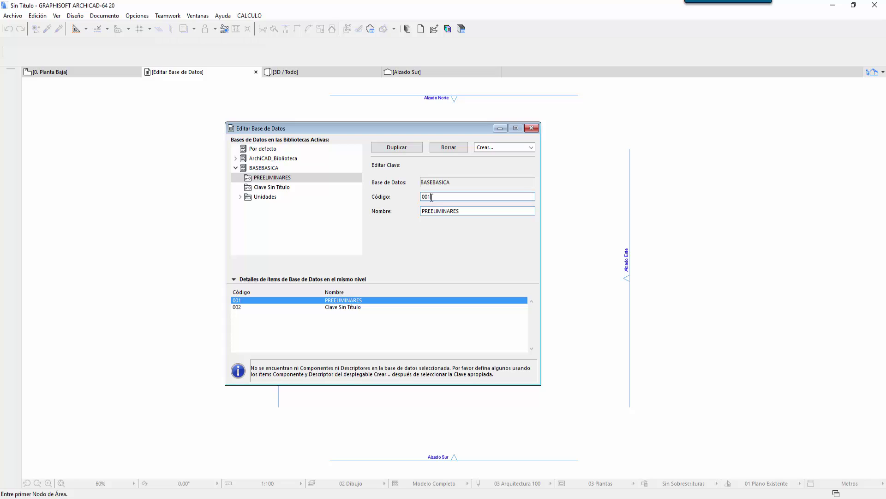
click(280, 187)
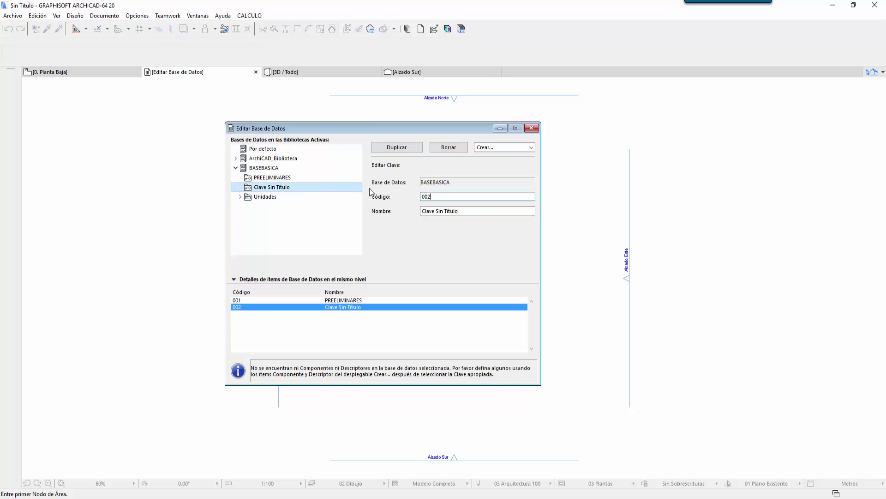
click(451, 196)
drag(470, 212, 394, 211)
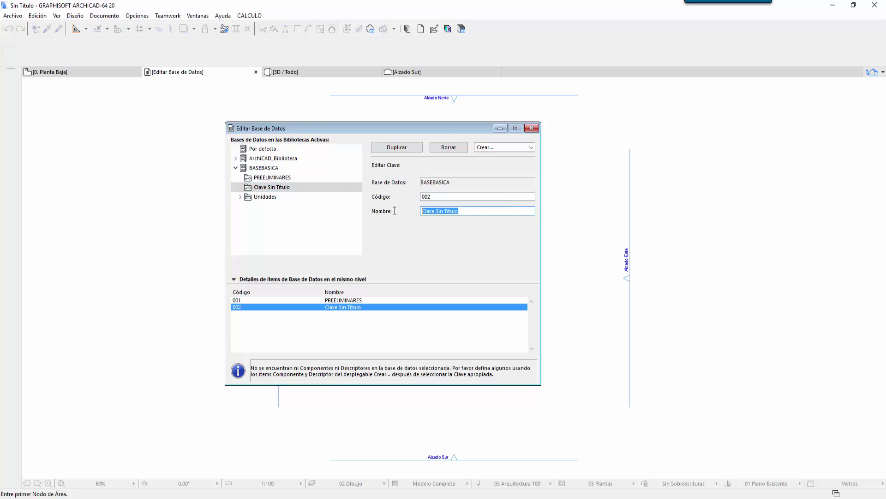
text(EDIFICACION)
key(Return)
Create a key in BASEBASICA named ALCANTARILLADO with code 003.
click(488, 149)
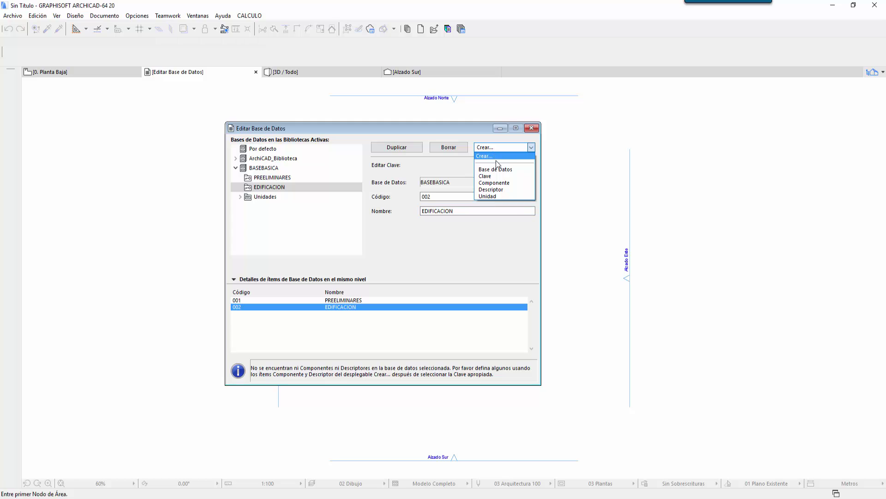
click(489, 176)
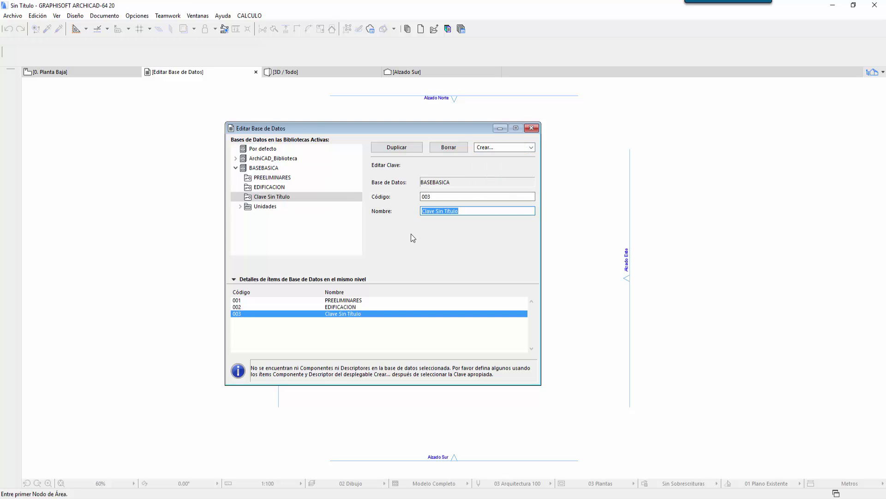
text(ALCANTARILLADO)
key(alt+Tab)
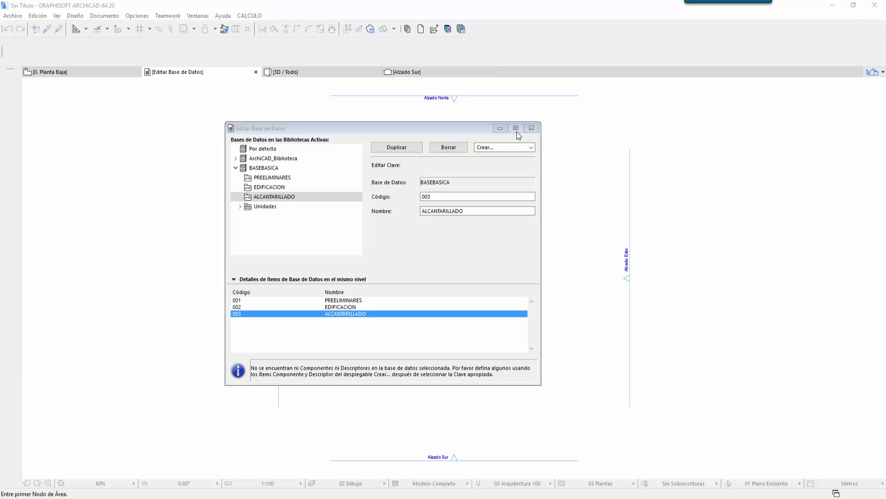
Create another key in BASEBASICA for the catalogue's AGUA POTABLE section.
click(519, 149)
click(510, 148)
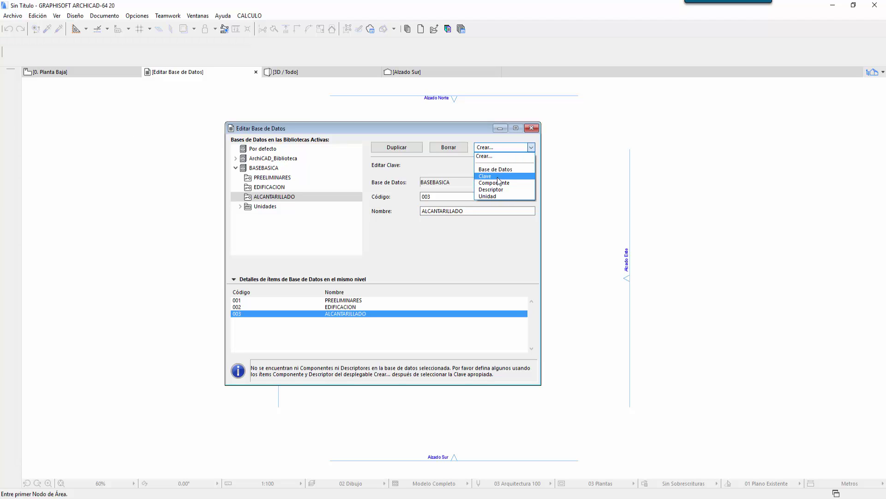
click(497, 177)
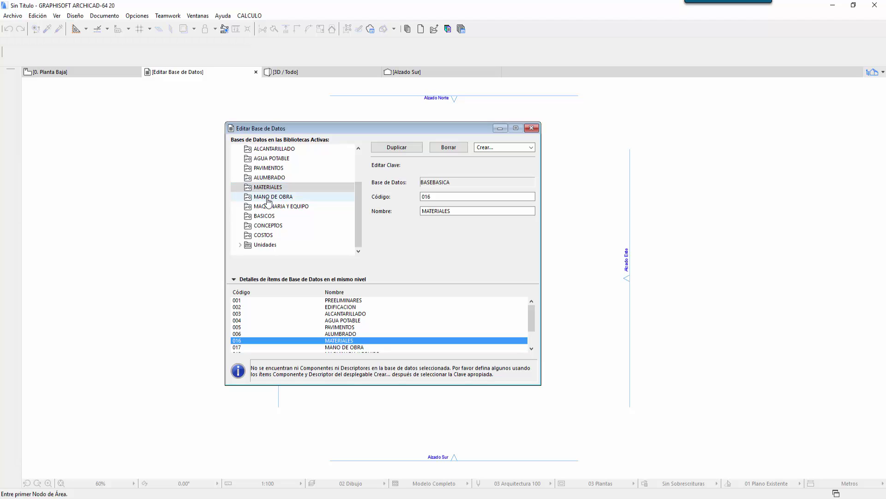
Review the codes and names of the keys from MANO DE OBRA to COSTOS in BASEBASICA.
click(270, 198)
click(290, 208)
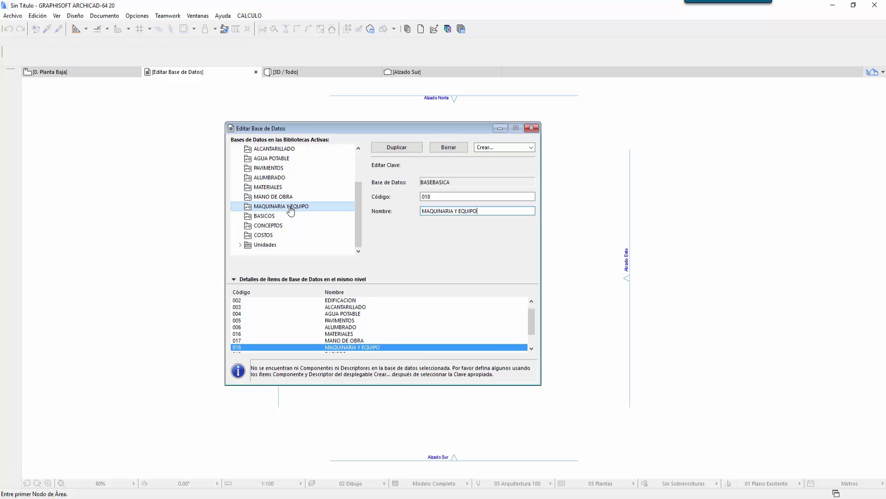
click(270, 217)
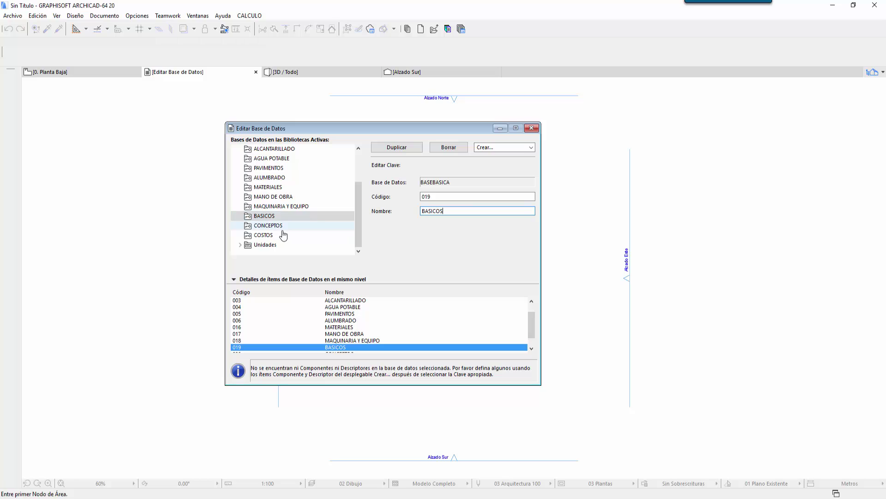
click(276, 226)
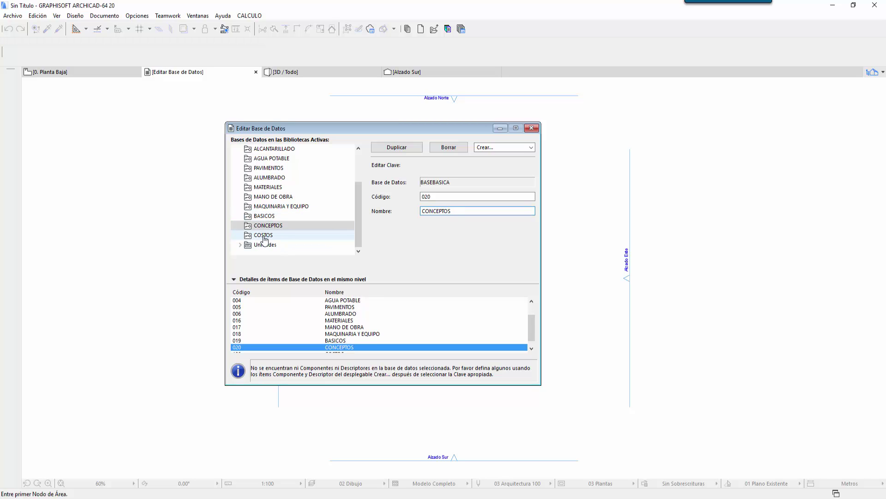
click(334, 235)
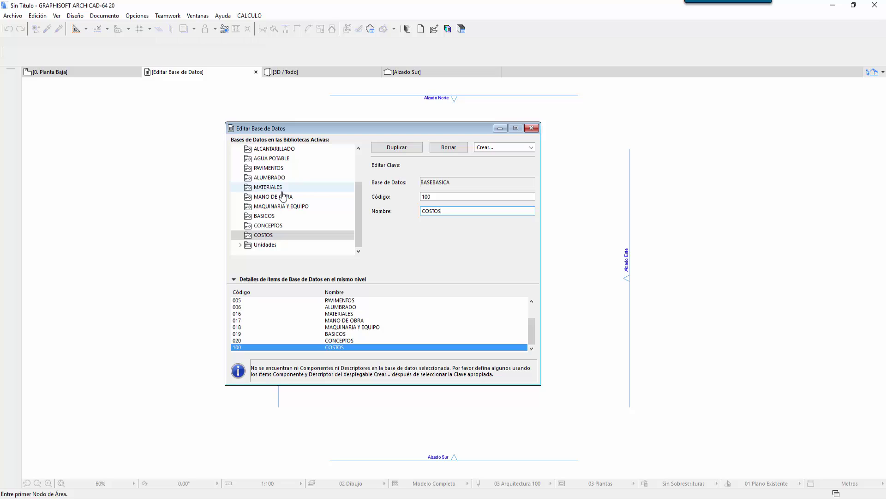
Create a new component under the PREELIMINARES key and bring up Vivienda_2015.pdf beside the ArchiCAD window.
drag(359, 200, 359, 175)
click(286, 164)
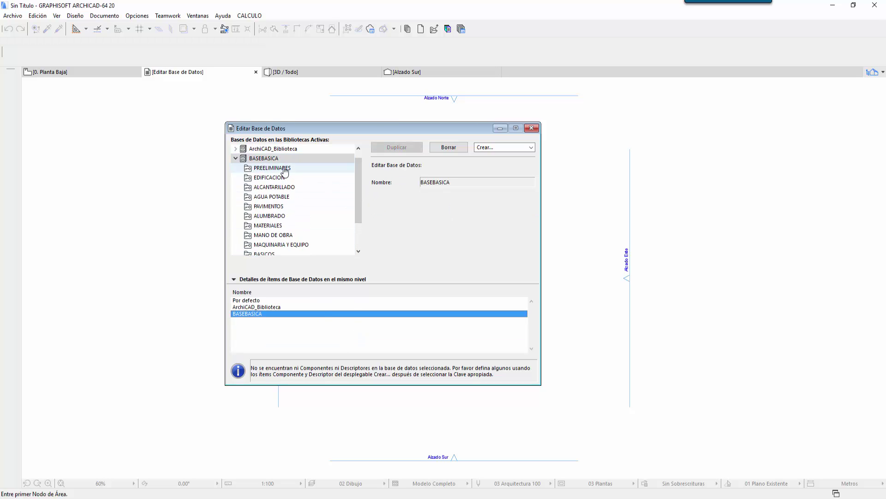
click(284, 169)
click(495, 147)
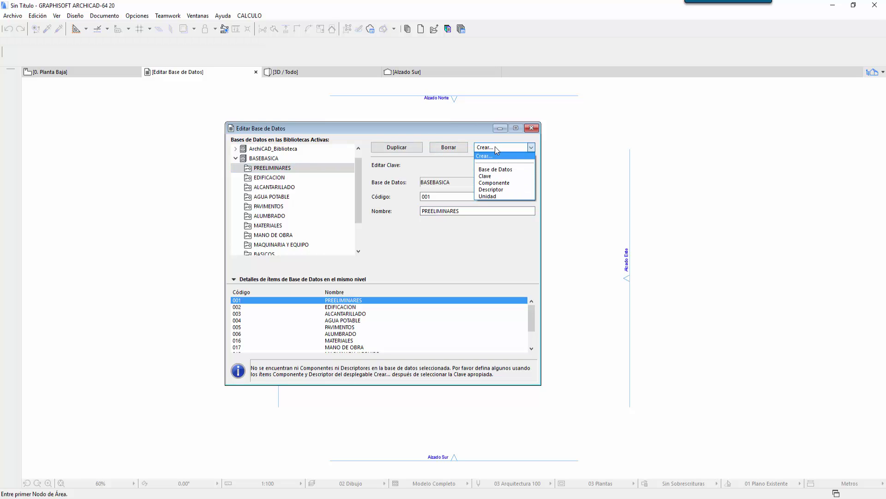
click(503, 184)
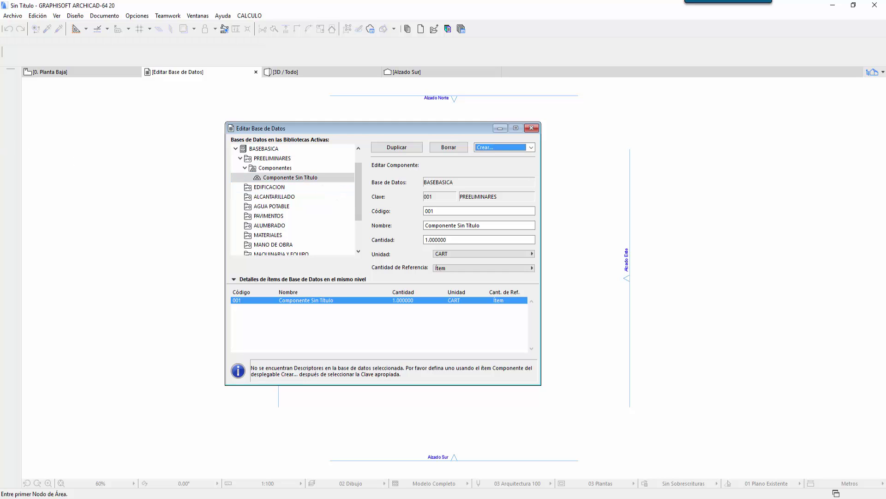
key(alt+Tab)
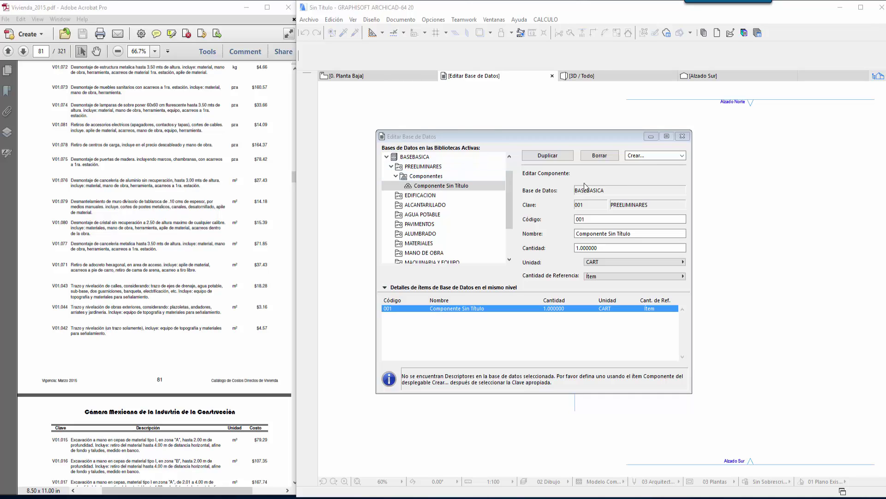
click(663, 156)
click(663, 156)
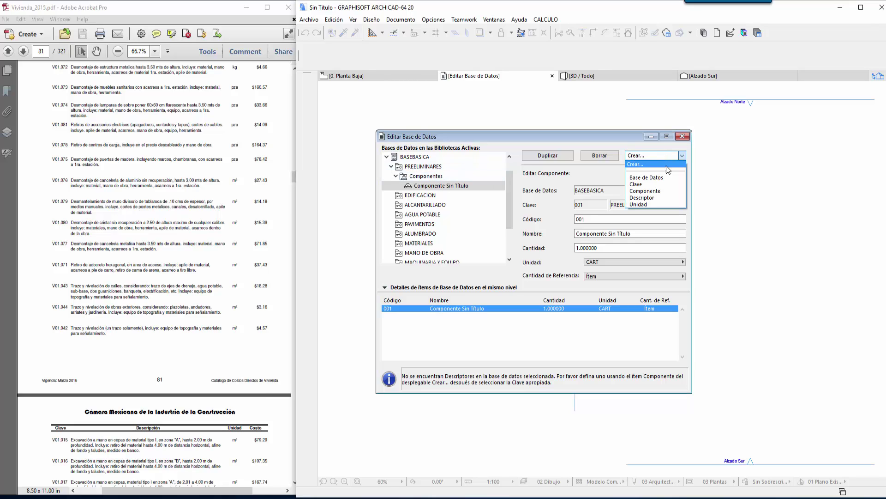
click(497, 144)
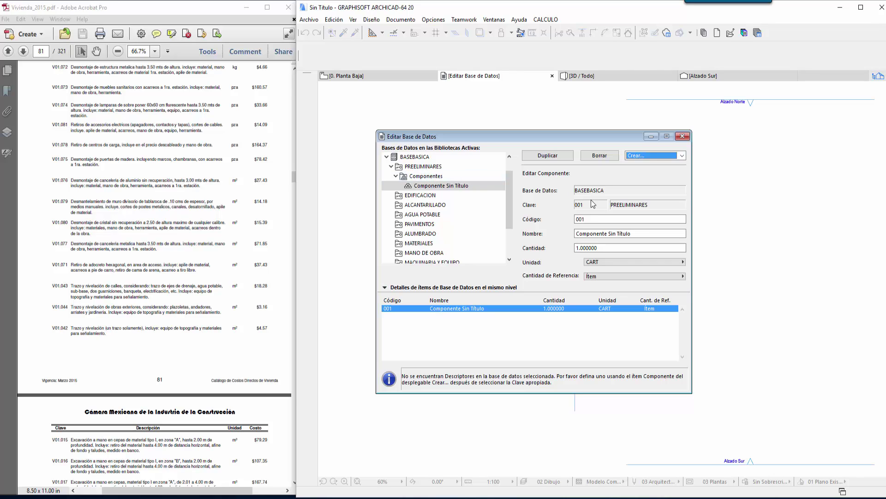
click(156, 243)
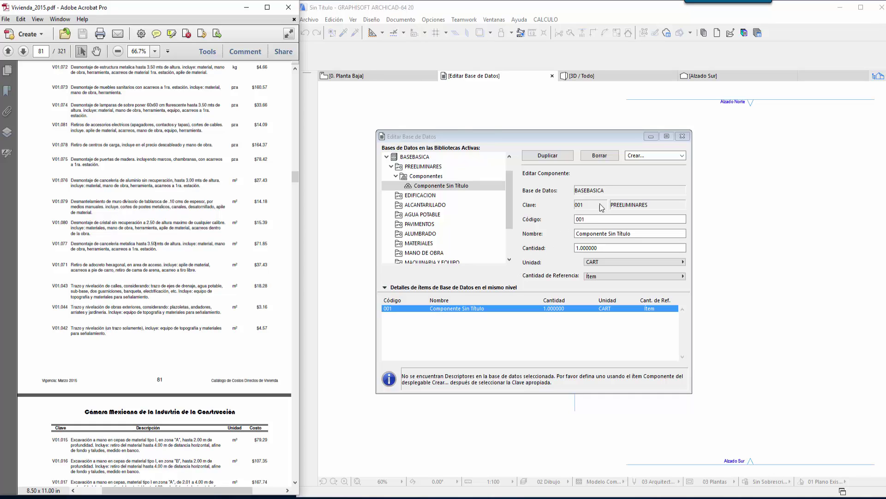
click(590, 208)
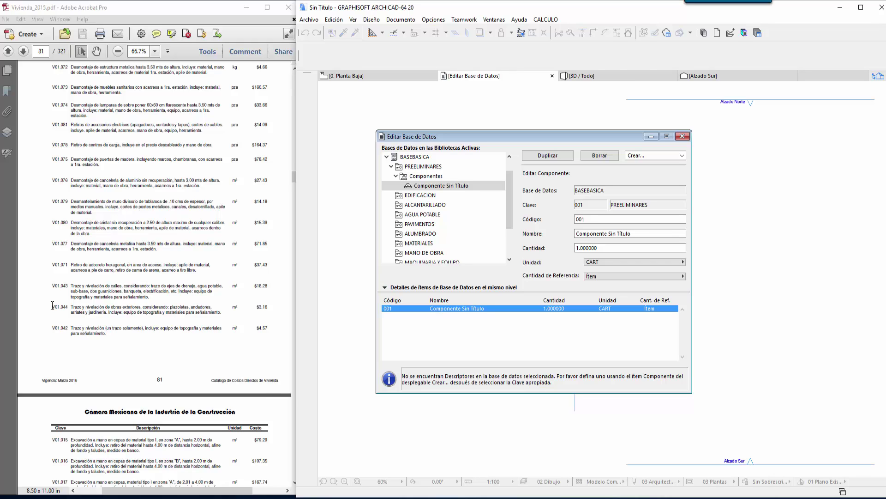
Copy the code V01.044 from the catalogue into the new component's Código.
drag(53, 306, 68, 307)
key(ctrl+c)
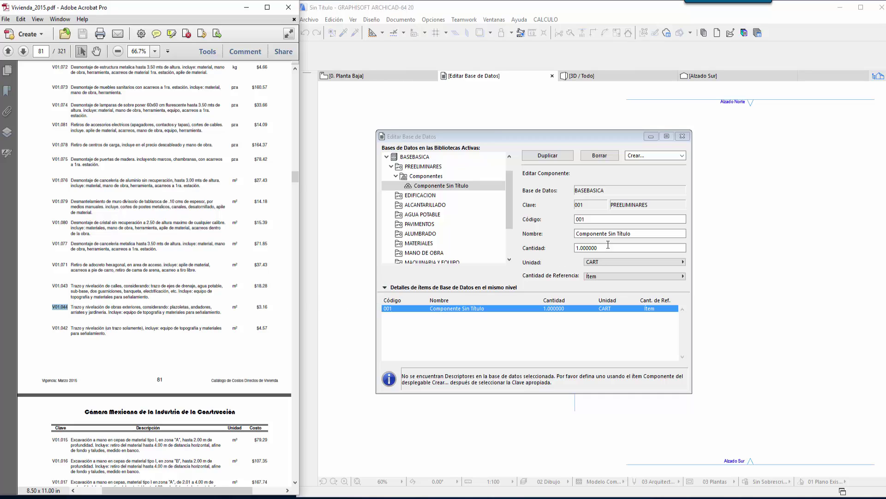
double_click(601, 221)
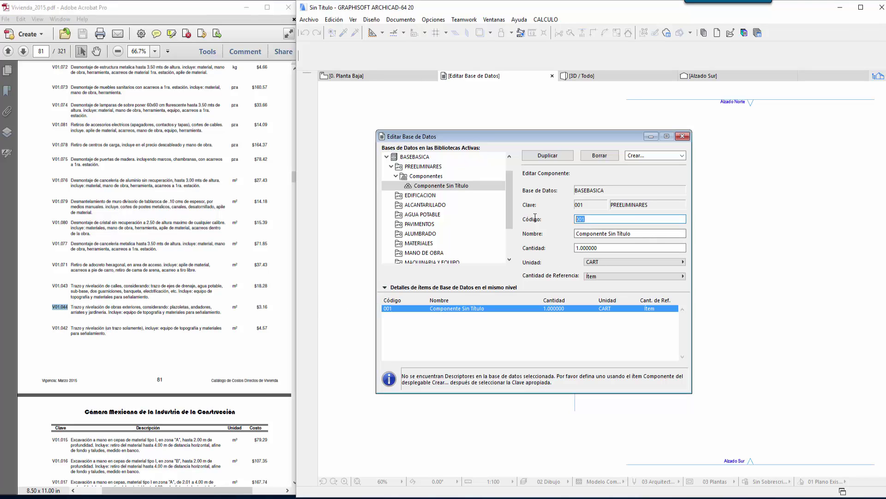
key(ctrl+v)
Replace the V01.044 component's Nombre with its full description copied from the catalogue, starting "Trazo y nivelación de obras exteriores".
click(643, 234)
drag(643, 235, 540, 236)
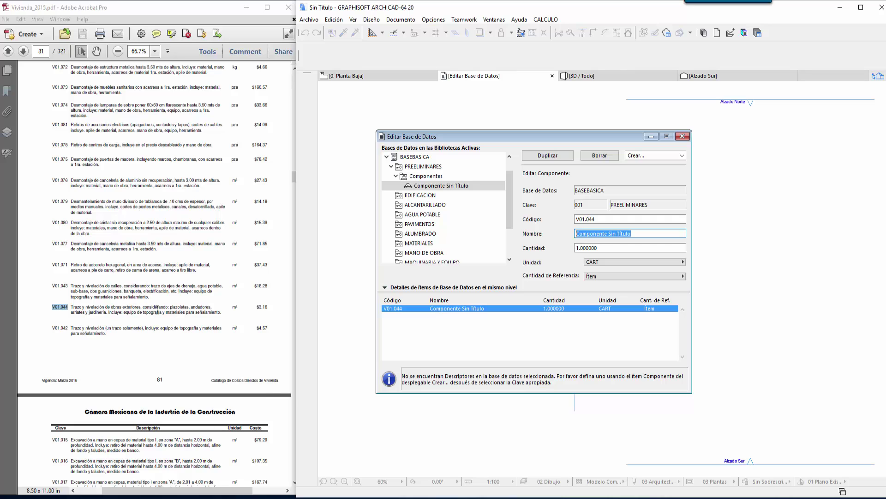
drag(70, 306, 217, 315)
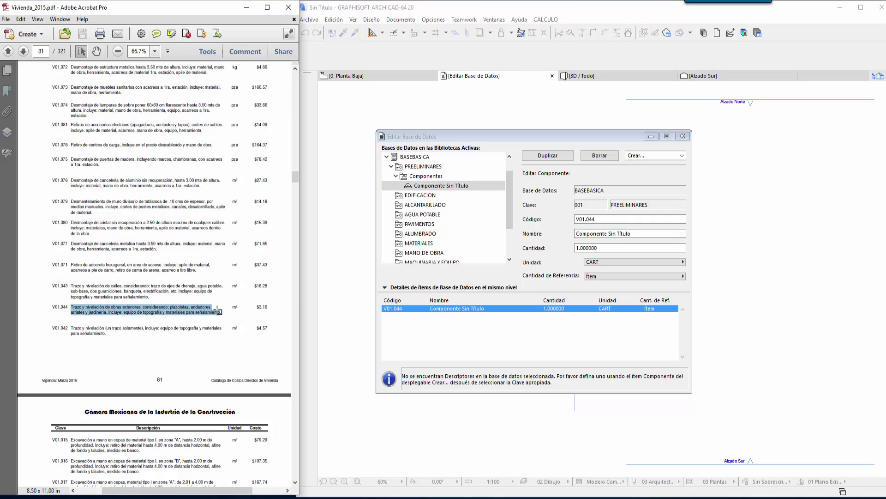
click(632, 235)
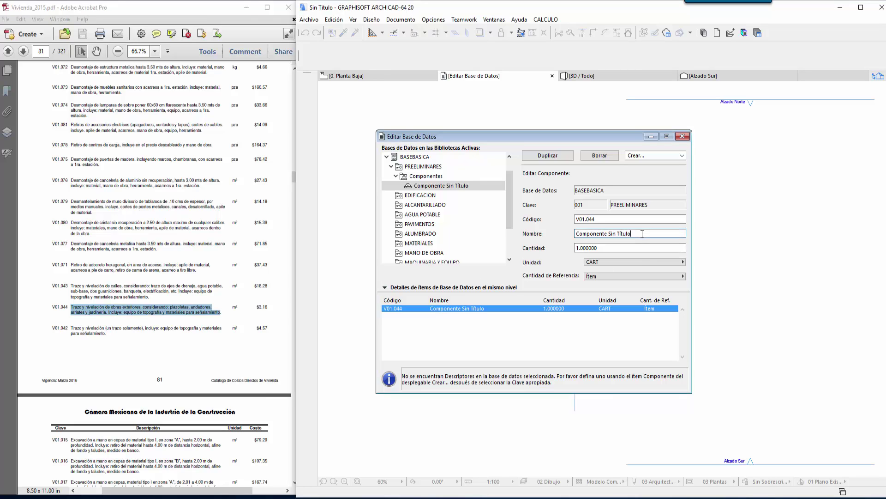
drag(632, 235, 531, 232)
key(ctrl+v)
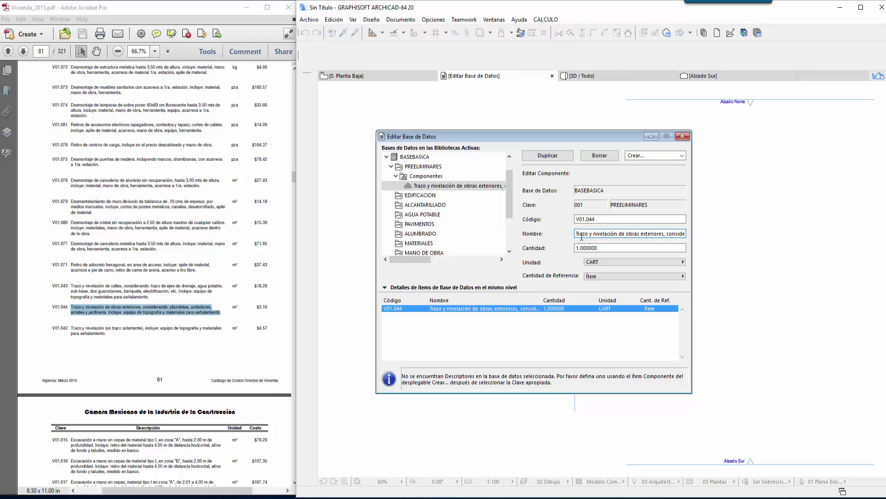
drag(577, 234, 690, 234)
click(650, 233)
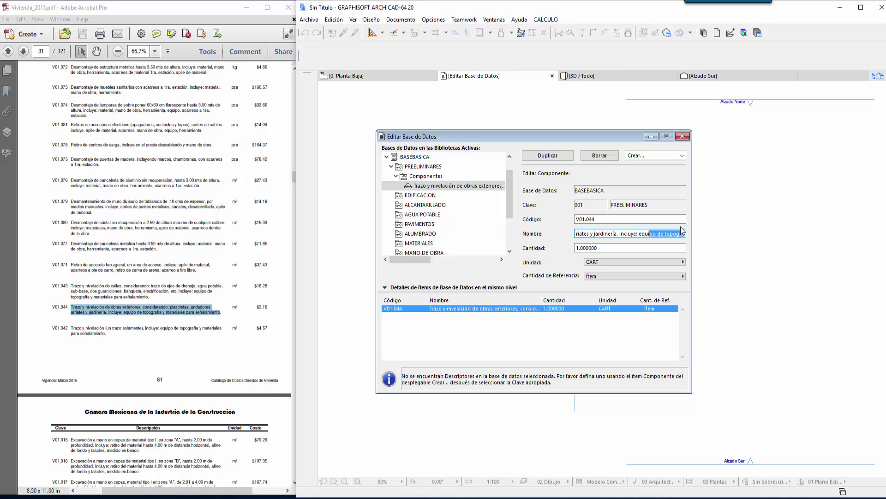
Set the Unidad of the V01.044 component to M2.
click(615, 249)
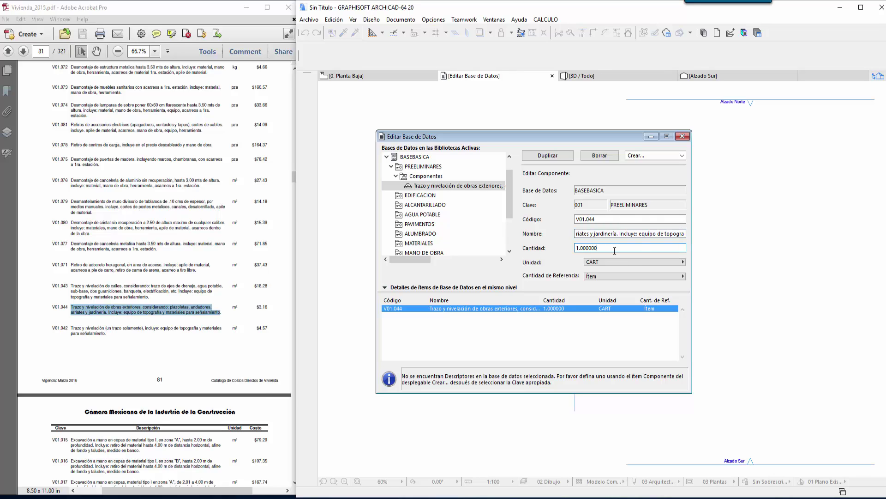
double_click(591, 249)
click(606, 263)
click(605, 247)
click(606, 263)
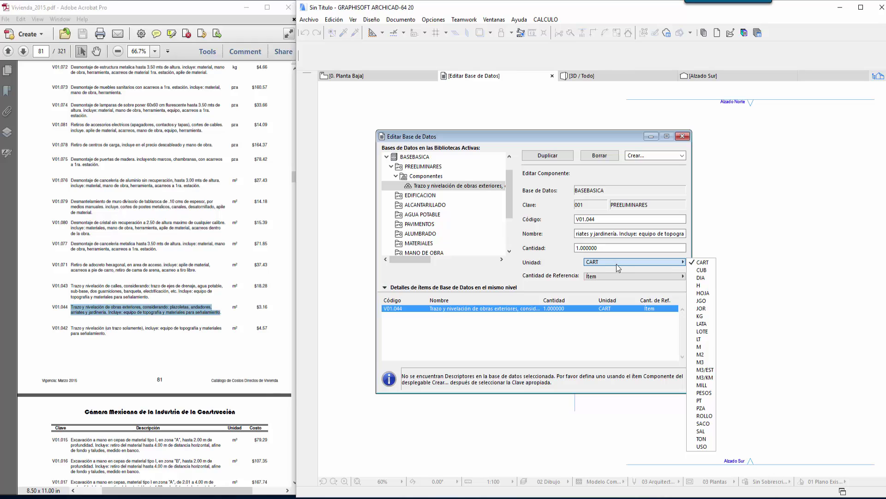
click(701, 355)
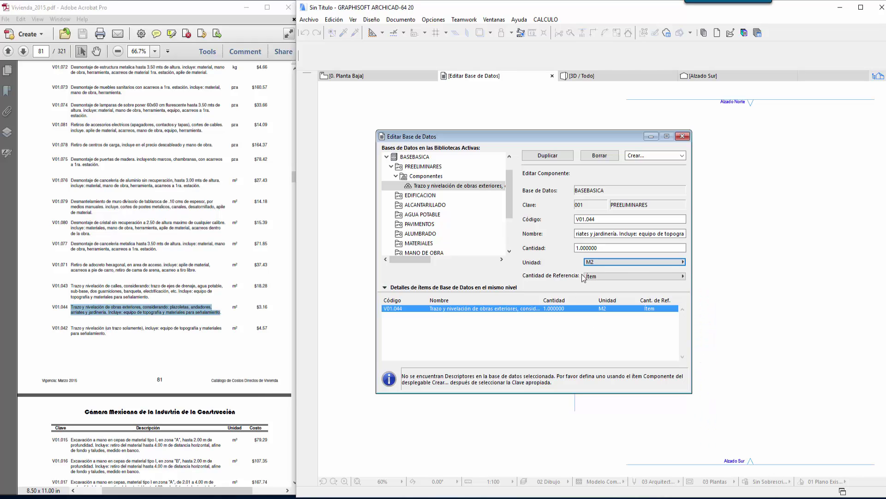
Set the Cantidad de Referencia of the V01.044 component to Superficie A.
click(607, 280)
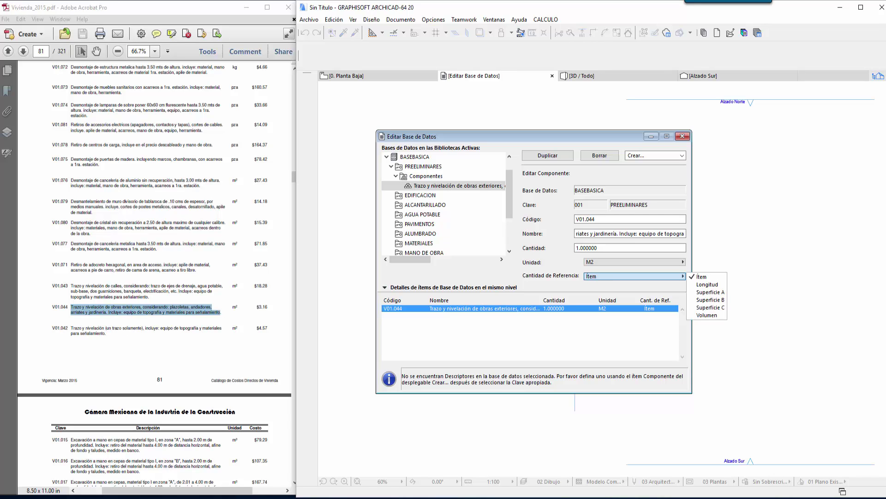
key(alt+Tab)
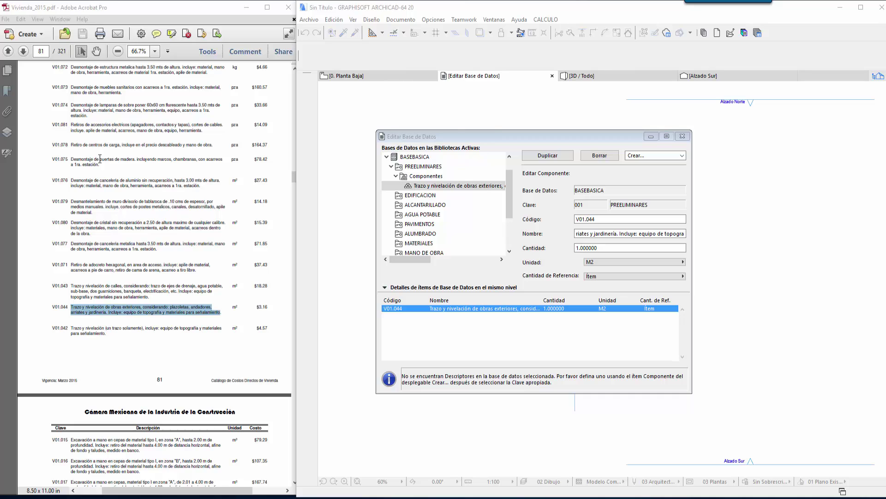
click(649, 279)
click(649, 279)
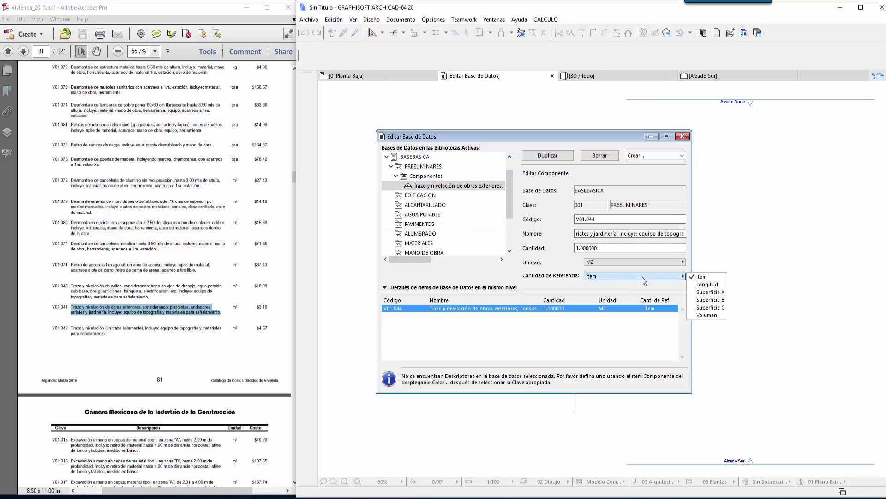
click(701, 295)
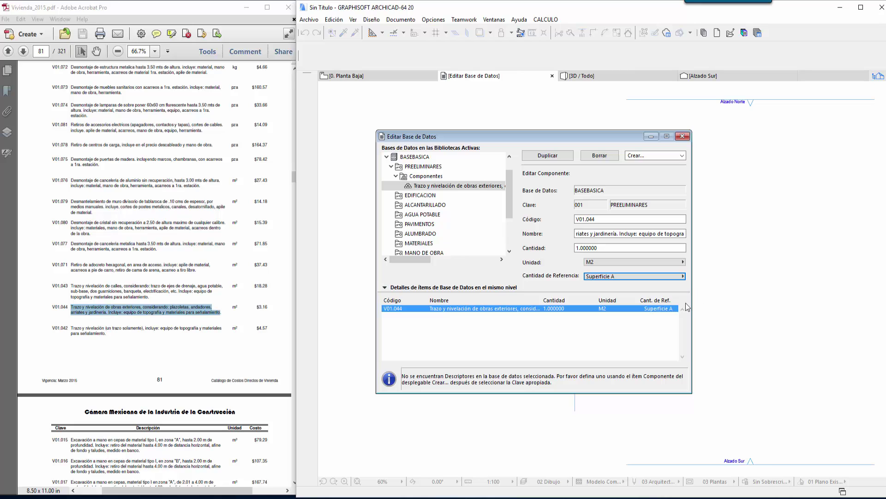
Find the excavation items in the catalogue and create a second component under the PREELIMINARES key.
click(111, 191)
scroll(111, 192, down, 5)
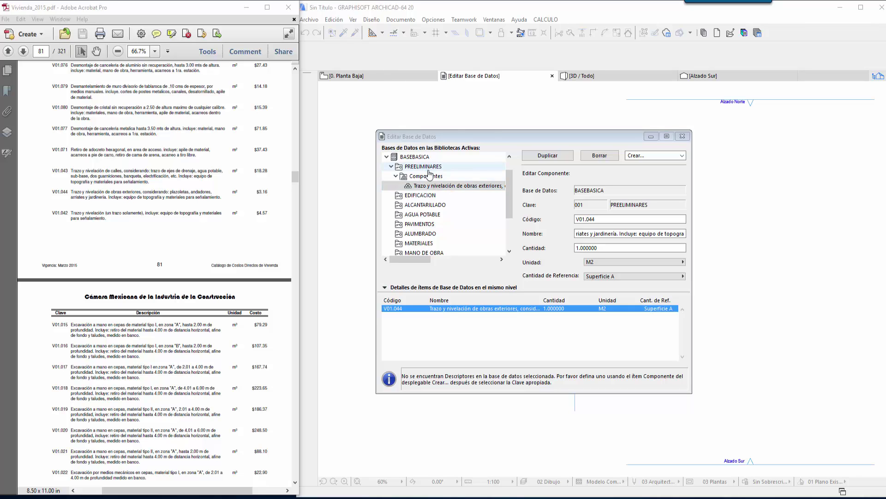
click(659, 159)
click(661, 158)
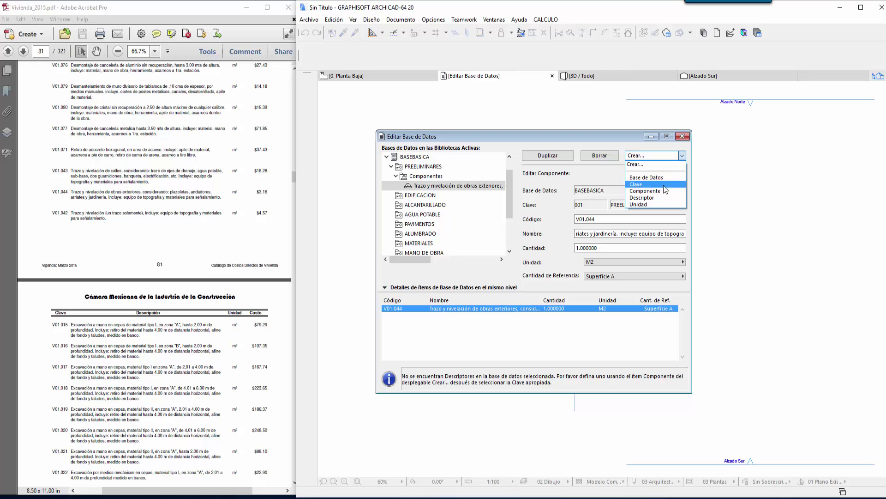
click(642, 191)
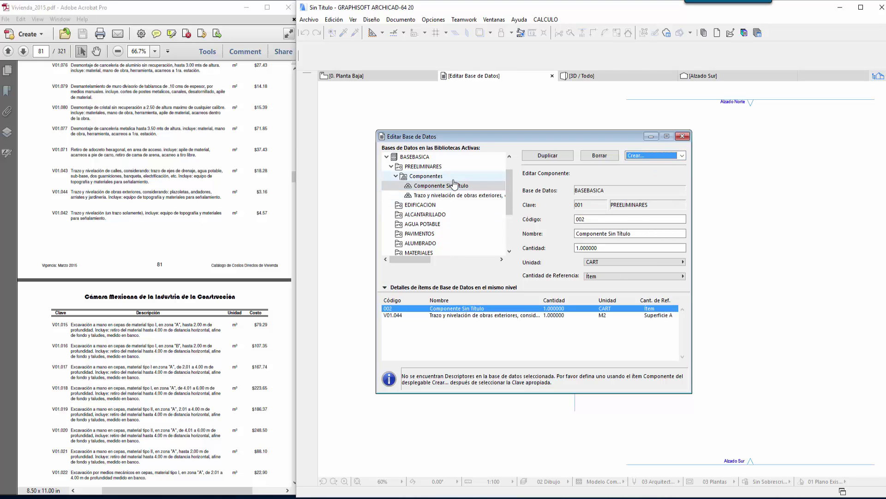
Copy the code V01.015 from the catalogue into the second component's Código.
click(103, 327)
double_click(56, 326)
key(ctrl+c)
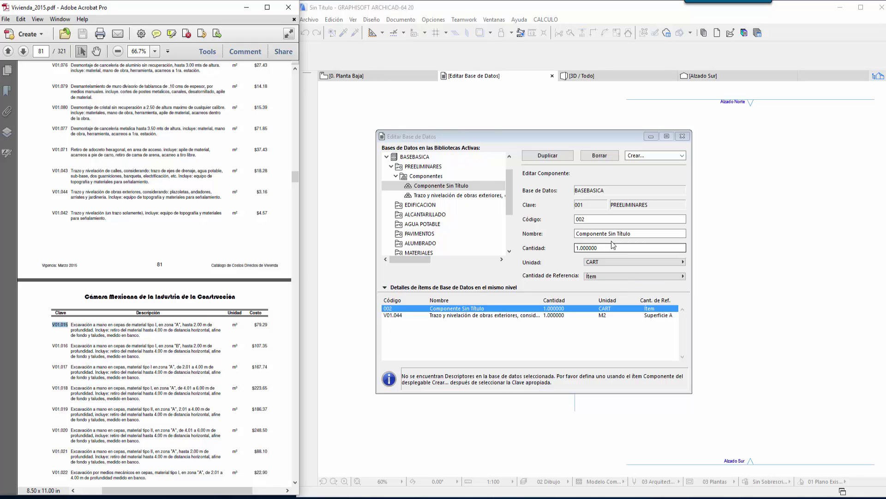
click(599, 219)
double_click(599, 219)
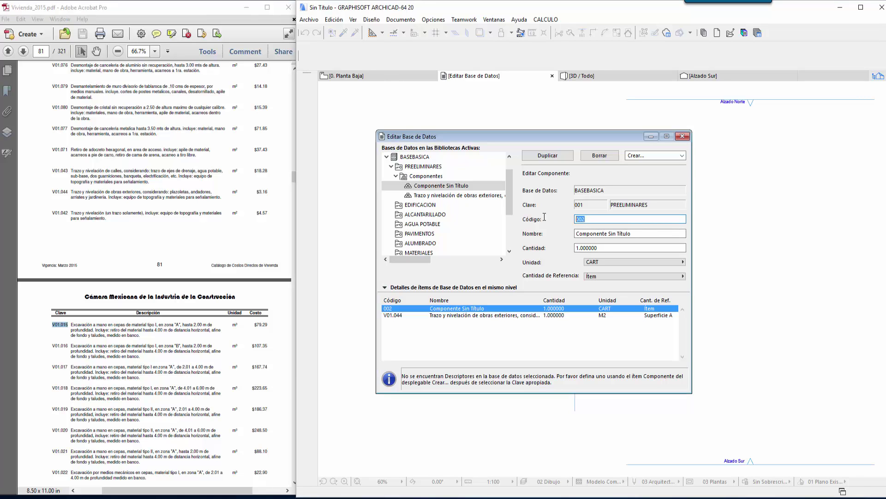
key(ctrl+v)
Replace the V01.015 component's Nombre with its catalogue description, starting "Excavación a mano en cepas de material tipo I".
click(633, 232)
click(71, 329)
drag(71, 326, 142, 338)
key(ctrl+c)
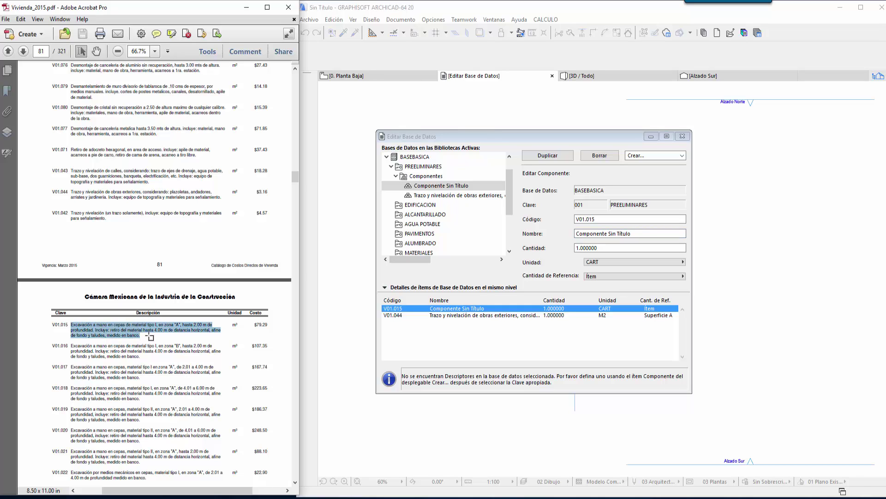
click(648, 235)
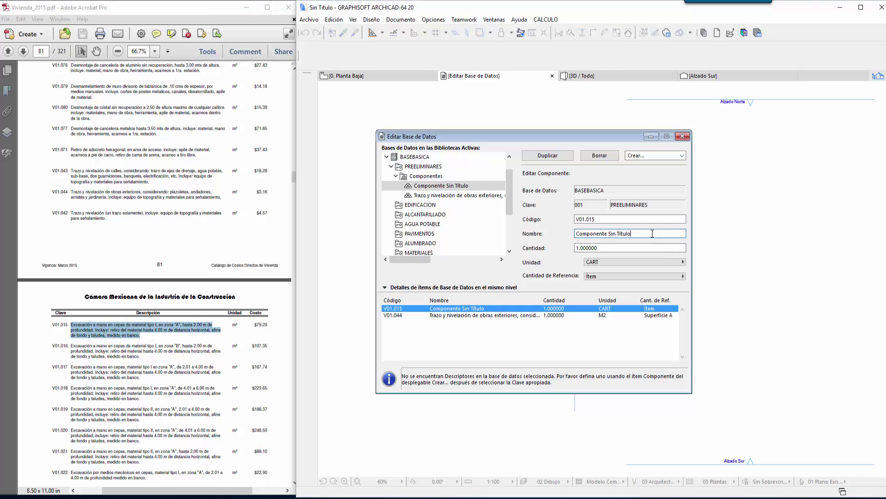
drag(647, 235, 561, 233)
key(ctrl+v)
Set the V01.015 component's Unidad to M3 and its Cantidad de Referencia to Volumen.
click(612, 250)
click(615, 261)
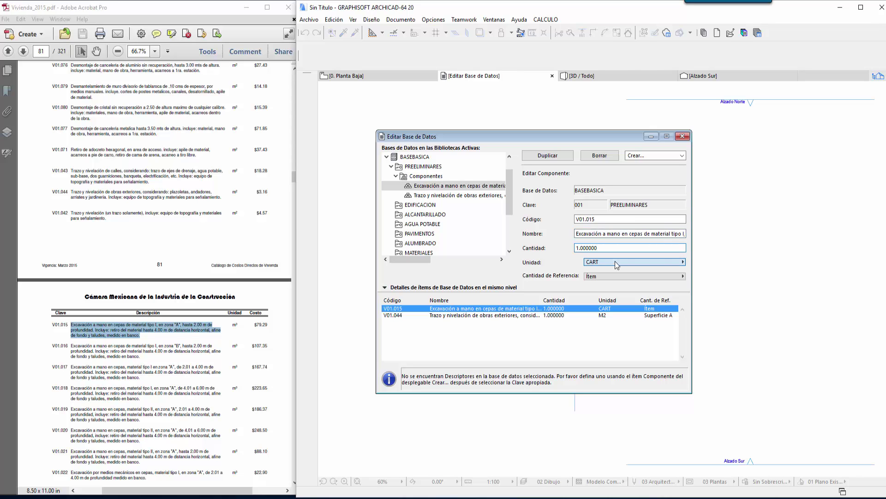
click(701, 363)
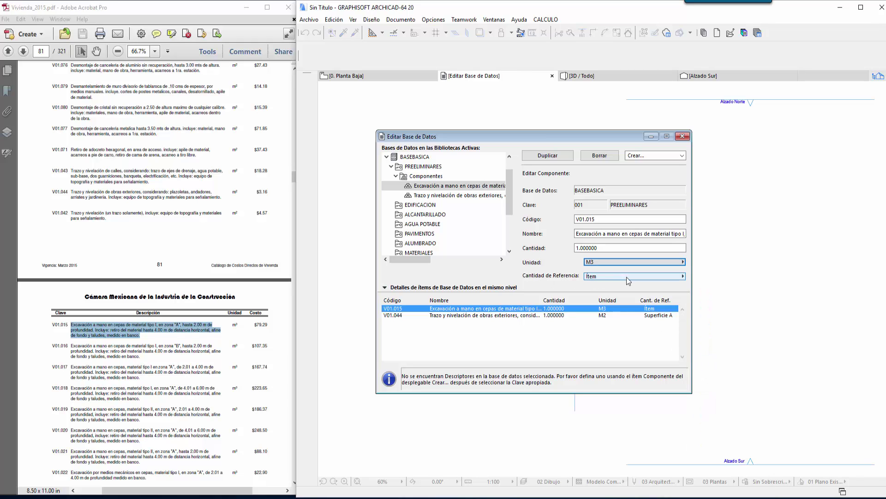
click(667, 276)
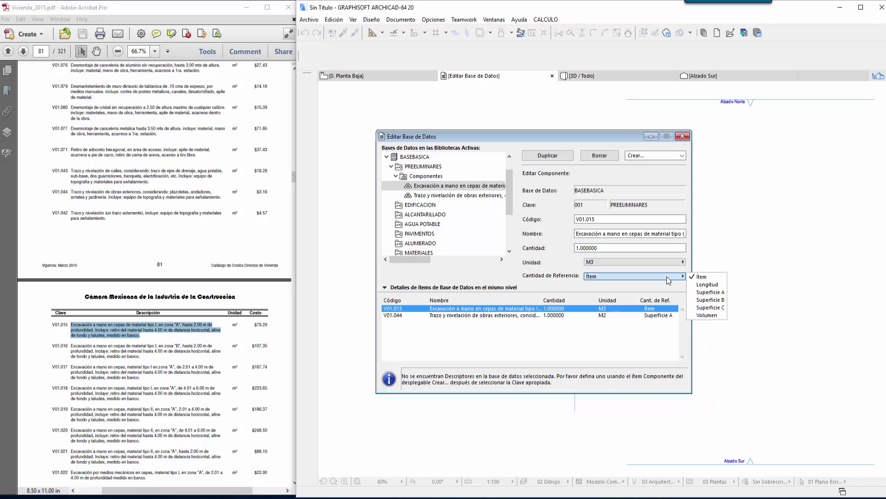
click(713, 317)
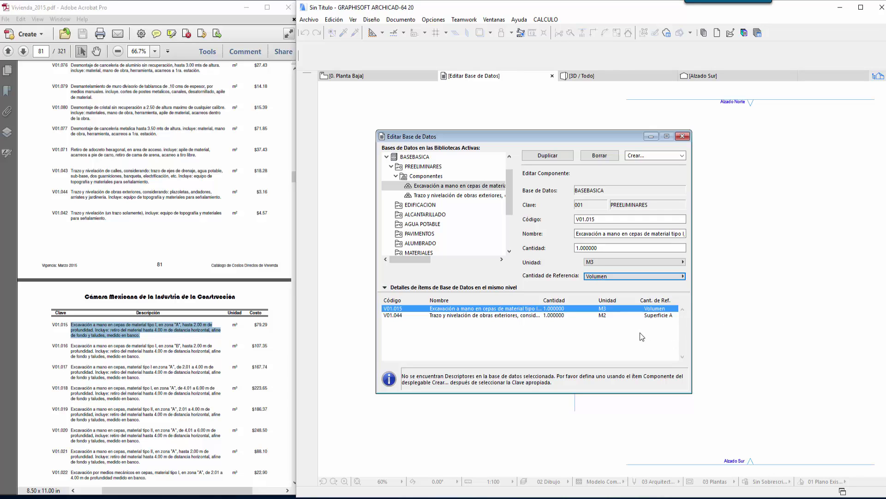
Create a new descriptor under the PREELIMINARES key of BASEBASICA.
click(510, 202)
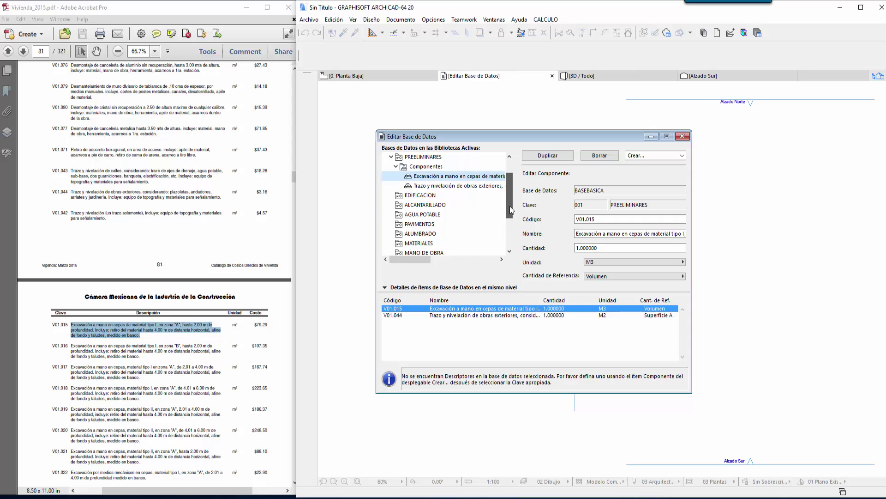
mouse_move(510, 202)
mouse_down()
mouse_move(516, 196)
mouse_move(512, 208)
mouse_up()
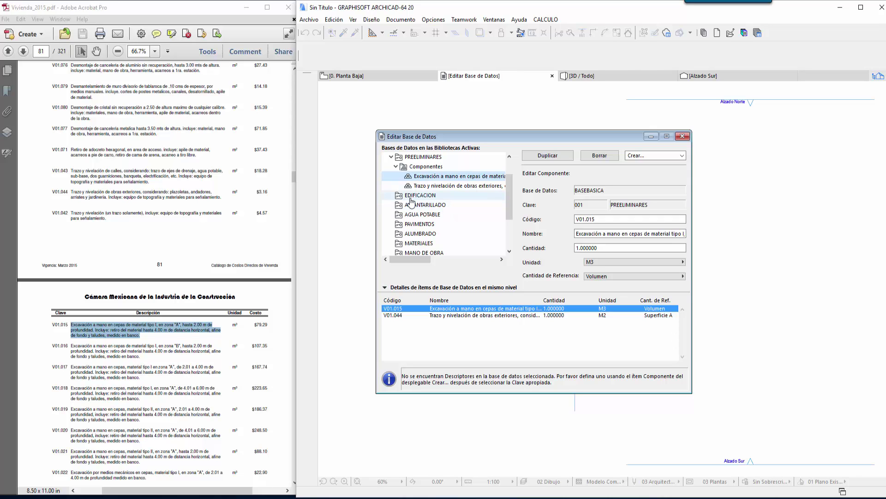
drag(509, 204, 510, 197)
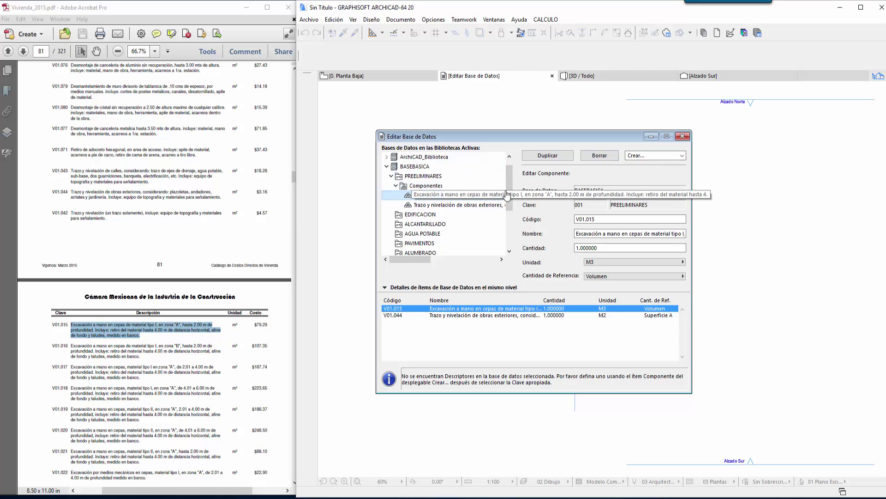
click(426, 176)
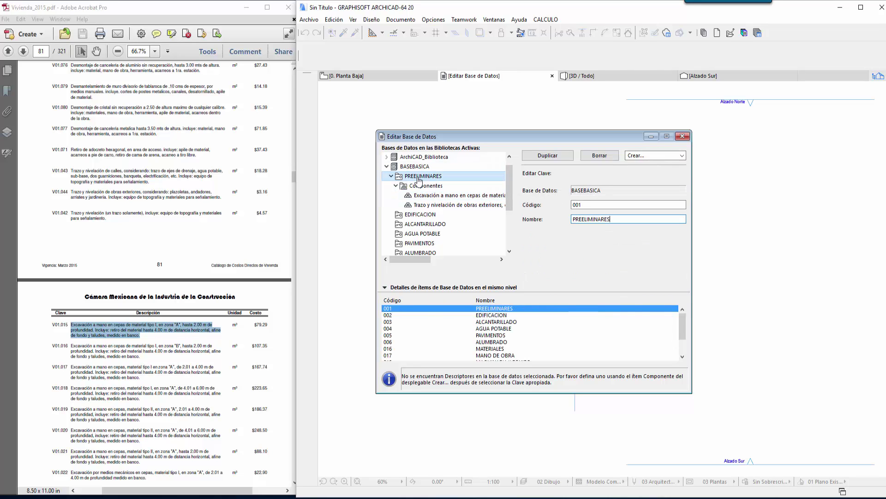
click(677, 157)
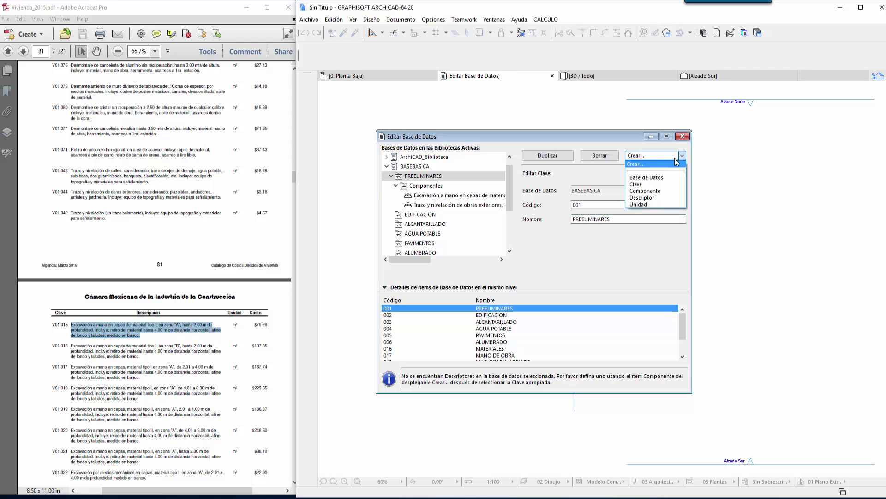
click(645, 198)
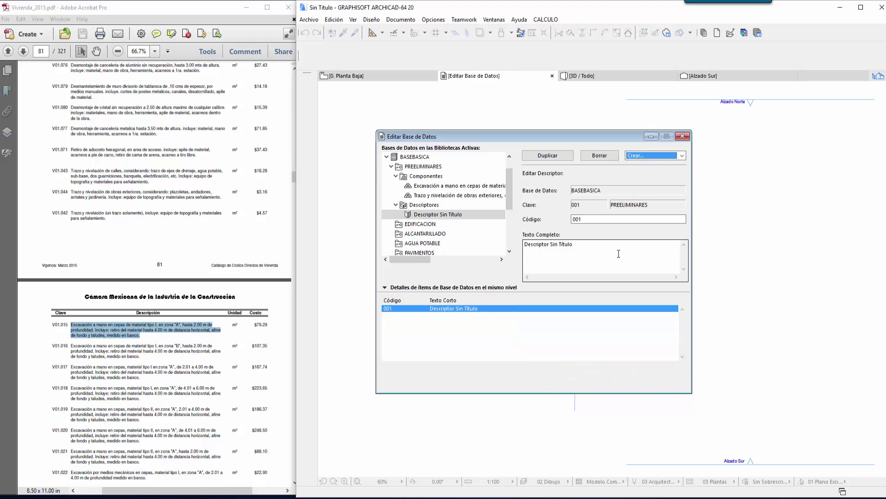
Copy the code V01.044 from the catalogue into the new descriptor's Código.
click(584, 220)
double_click(584, 220)
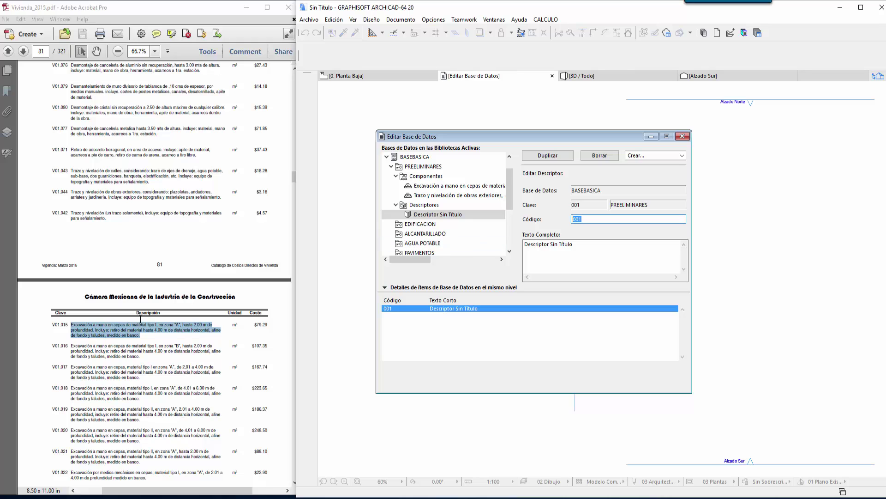
click(68, 213)
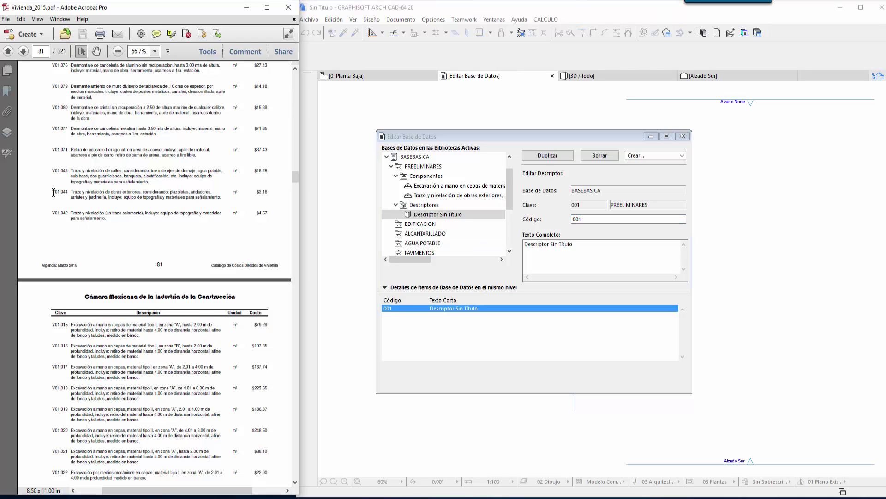
drag(52, 191, 67, 192)
key(ctrl+c)
click(586, 220)
double_click(586, 220)
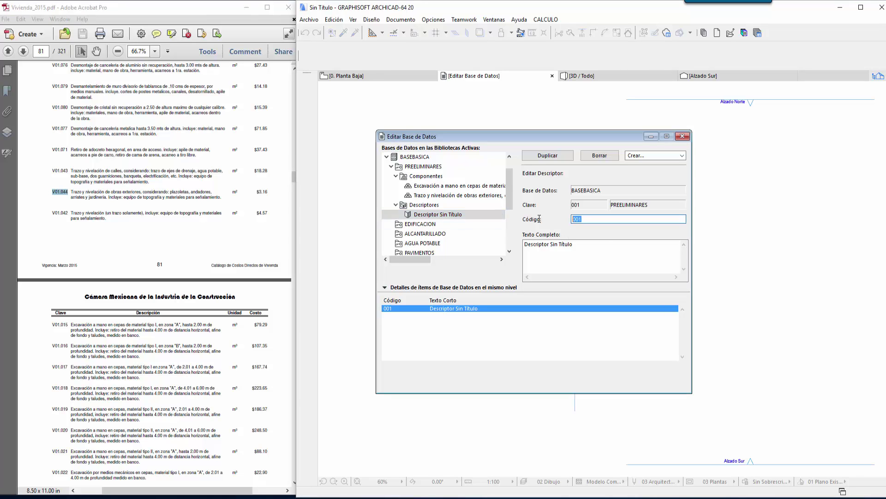
key(ctrl+v)
Replace the V01.044 descriptor's Texto Completo with its catalogue description, starting "Trazo y nivelación de obras exteriores".
click(585, 250)
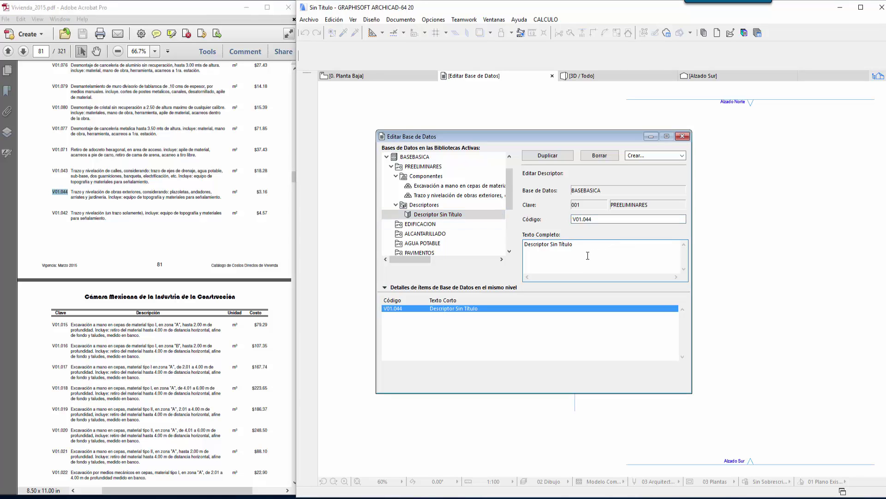
key(ctrl+a)
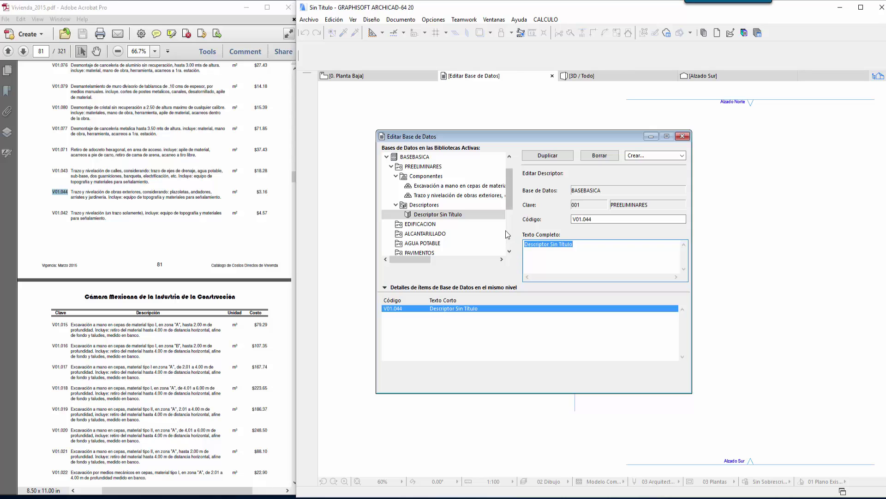
key(BackSpace)
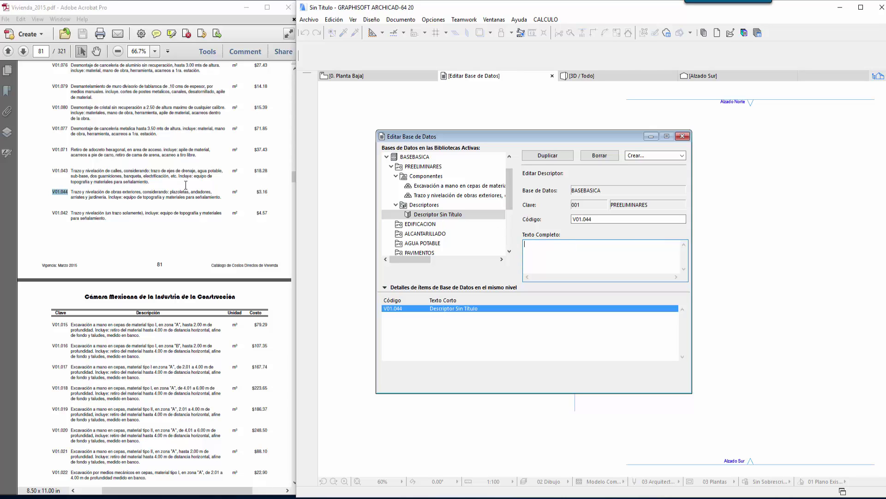
click(120, 191)
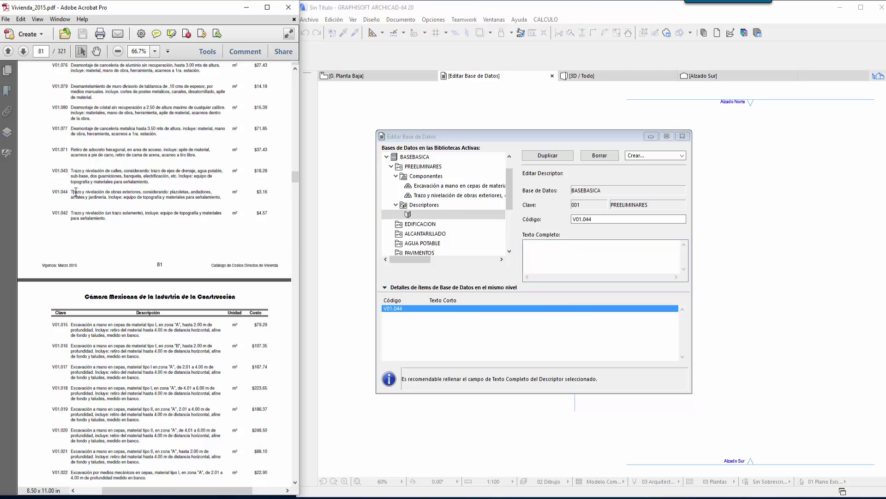
drag(71, 192, 219, 202)
key(ctrl+c)
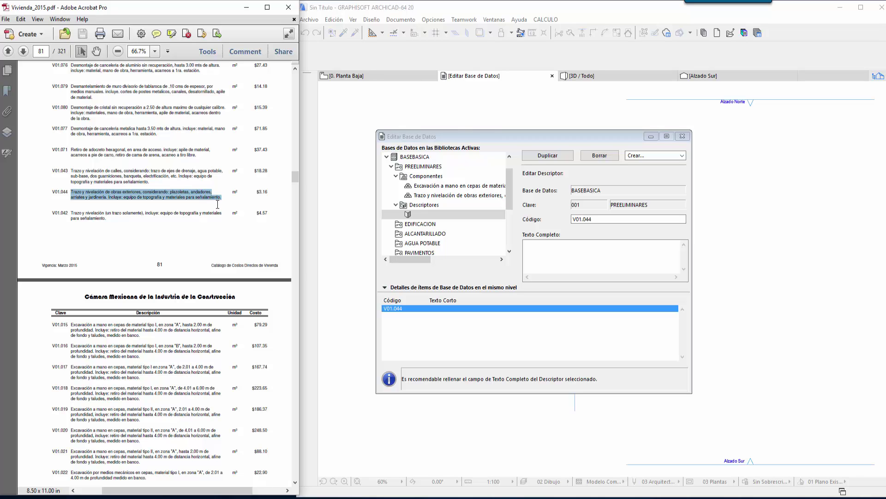
click(571, 249)
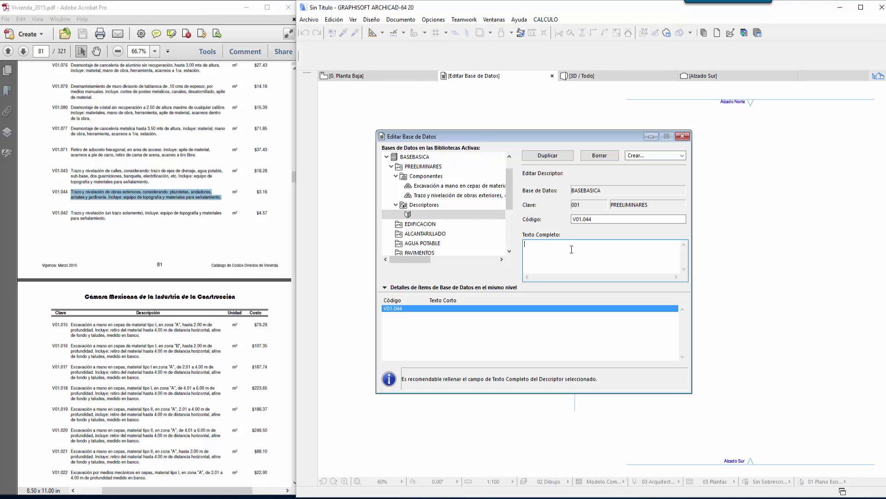
key(ctrl+v)
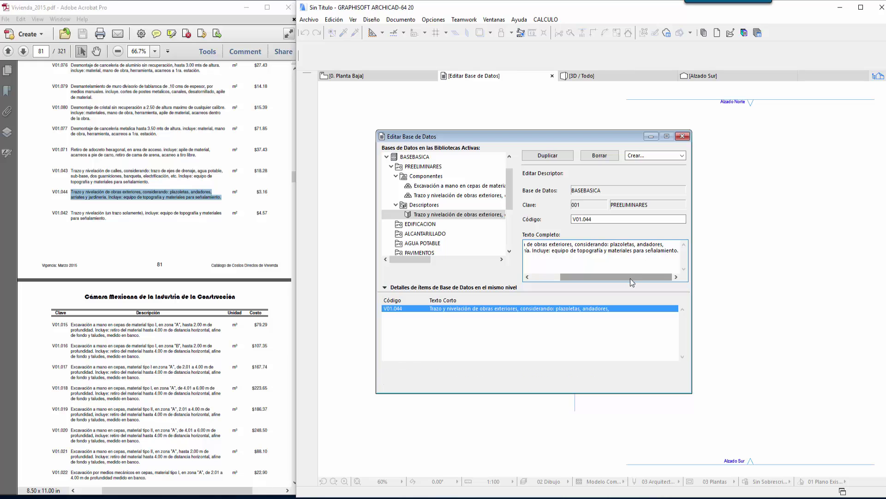
Remove the line break after "andadores," in the V01.044 descriptor's full text and check the joined line from end to end.
mouse_move(630, 278)
mouse_down()
mouse_move(600, 278)
mouse_move(631, 278)
mouse_up()
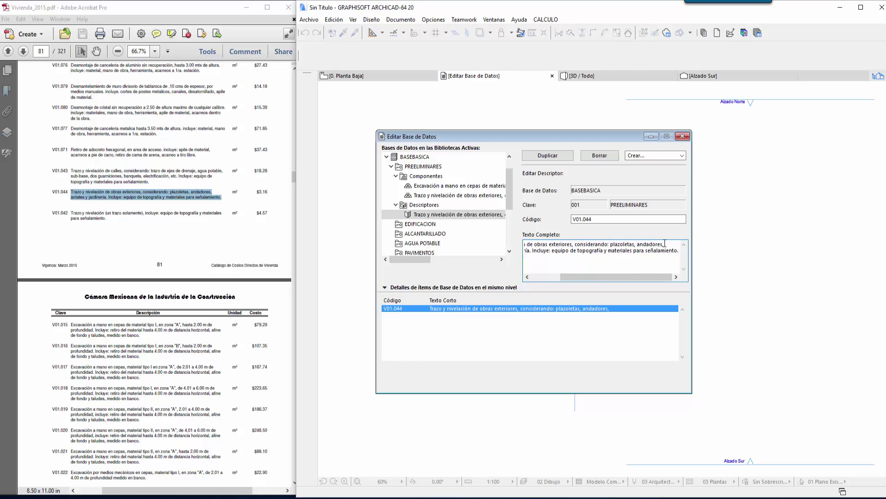
key(Delete)
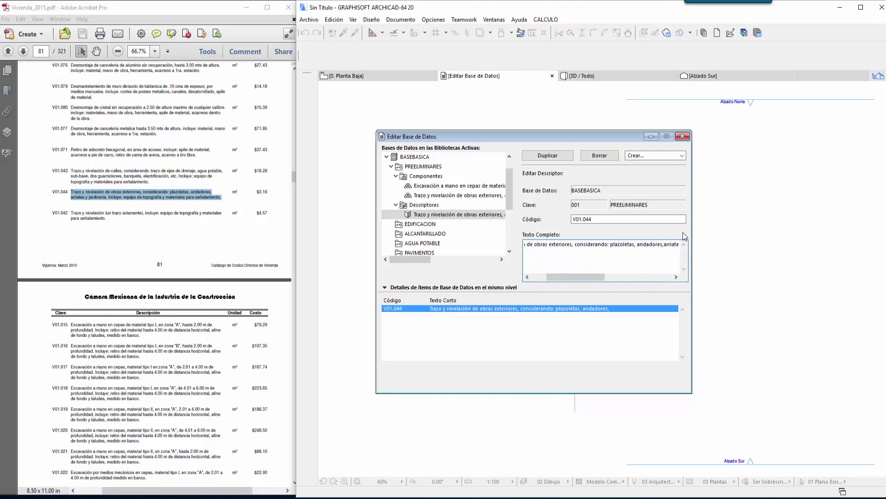
mouse_move(576, 277)
mouse_down()
mouse_move(687, 281)
mouse_move(563, 284)
mouse_up()
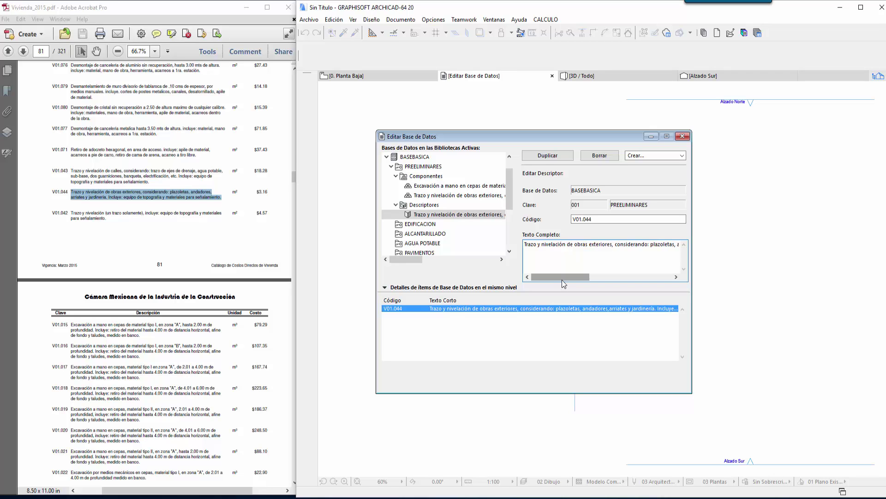
mouse_move(563, 280)
mouse_down()
mouse_move(647, 277)
mouse_move(553, 280)
mouse_up()
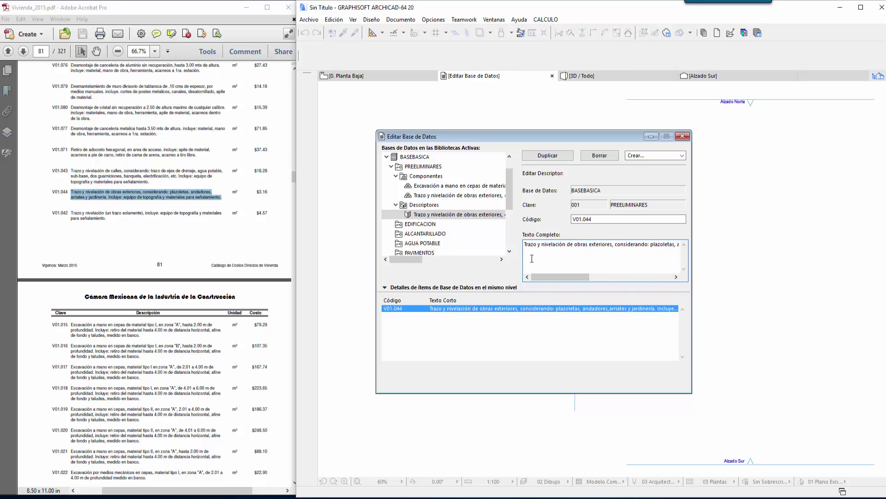
drag(573, 280, 657, 279)
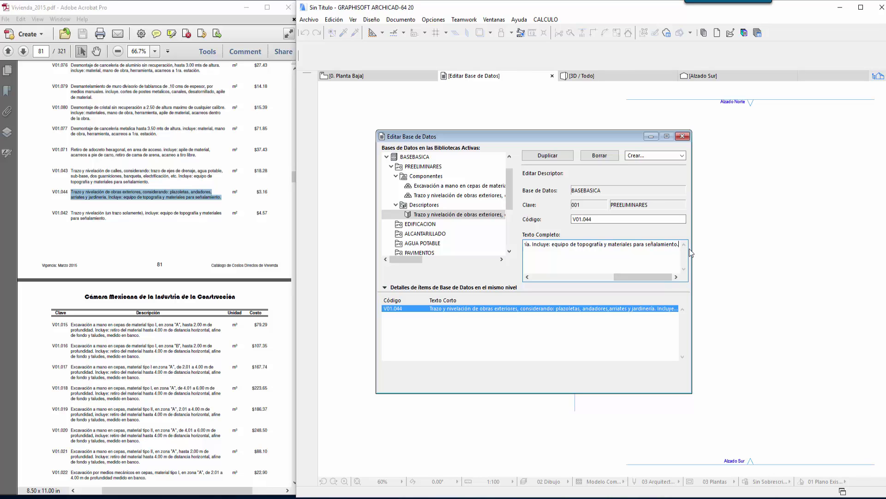
key(Home)
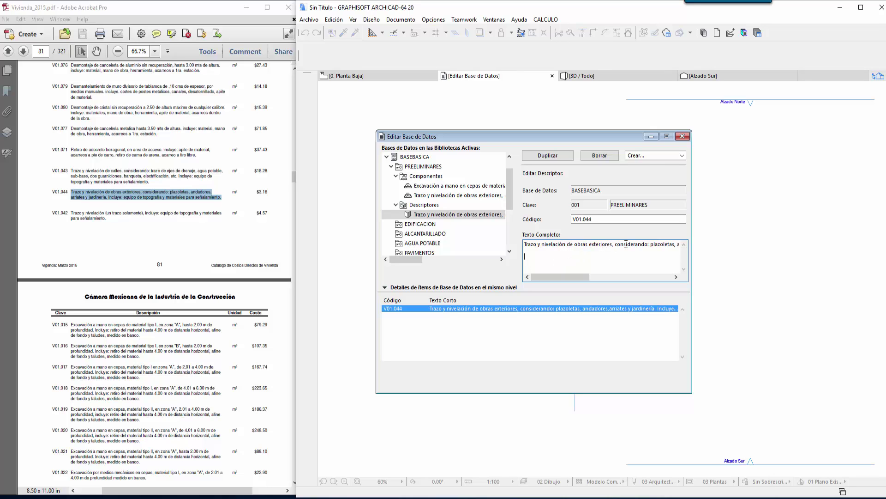
Create another descriptor under PREELIMINARES and copy the code V01.015 from the catalogue into its Código.
click(656, 156)
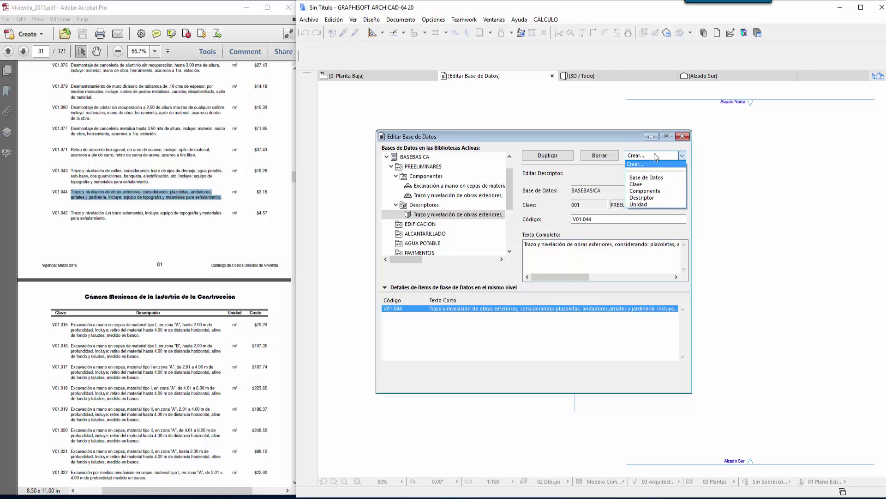
click(648, 198)
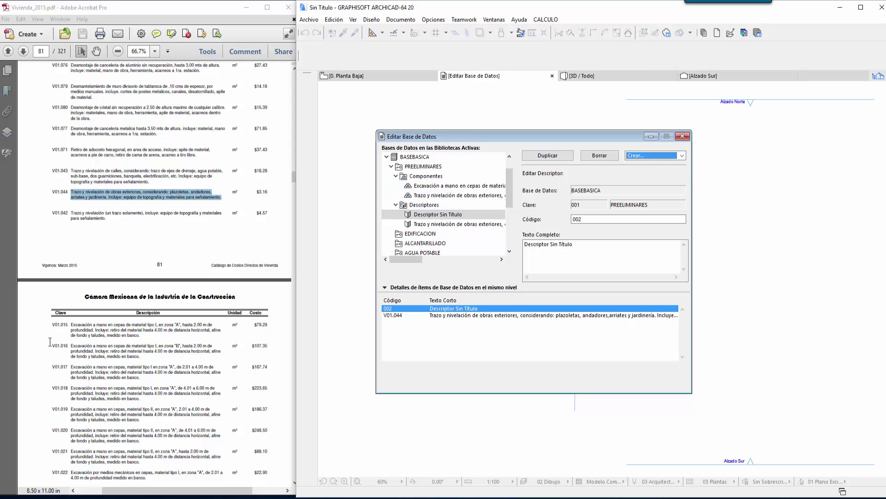
click(113, 283)
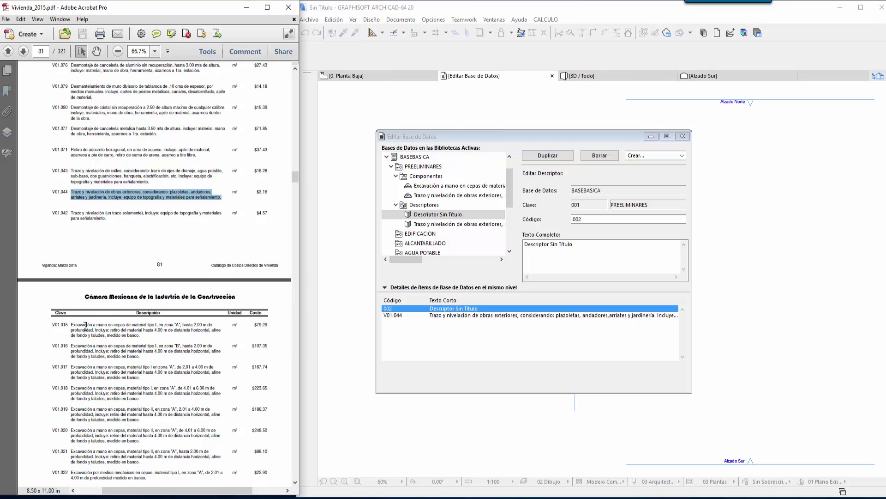
drag(51, 325, 68, 325)
key(ctrl+c)
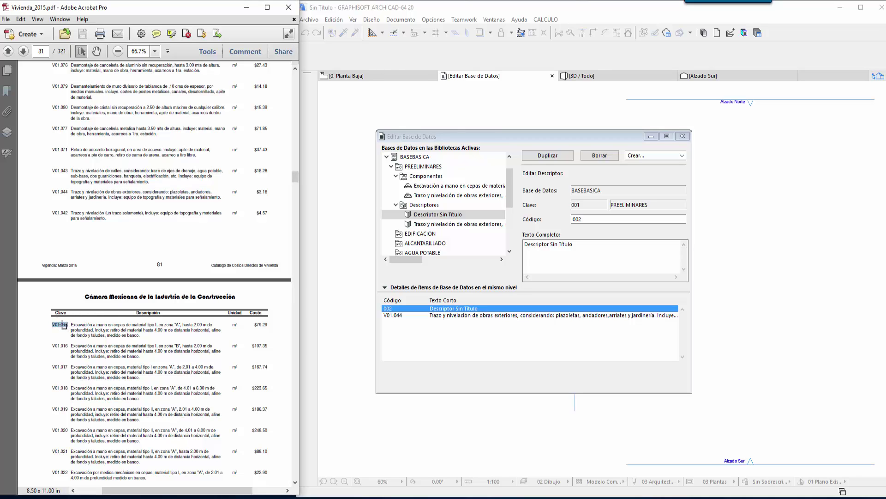
click(607, 218)
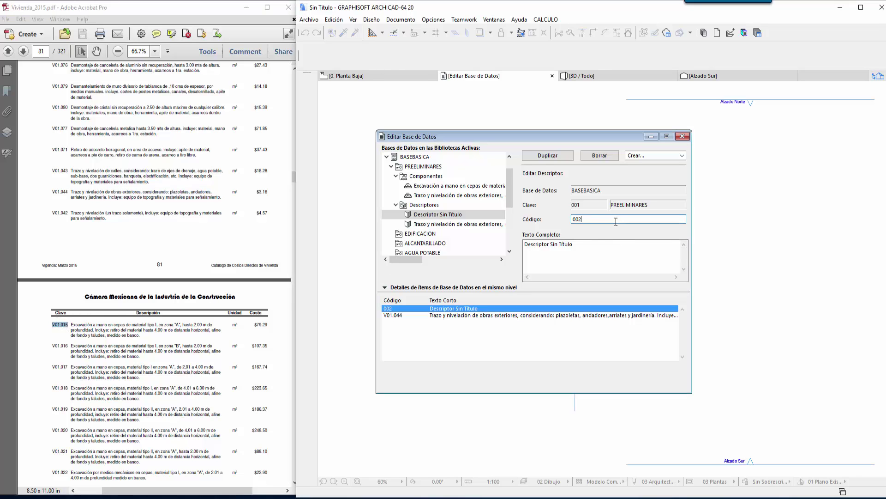
double_click(606, 219)
key(ctrl+v)
Replace the V01.015 descriptor's Texto Completo with its catalogue description, starting "Excavación a mano en cepas de material tipo I".
click(591, 256)
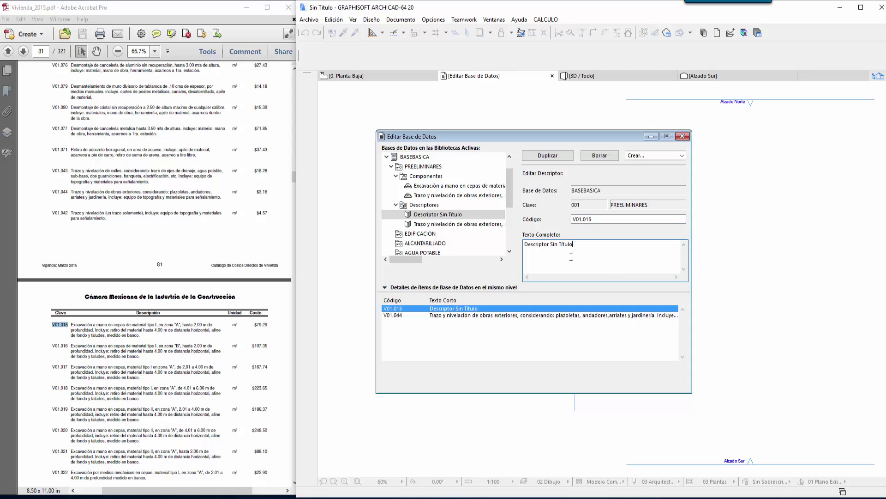
click(108, 331)
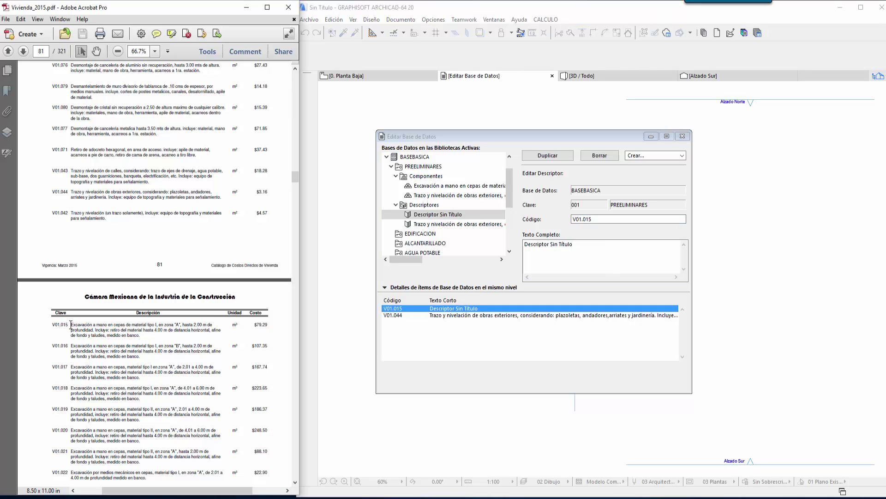
drag(71, 325, 131, 333)
key(ctrl+c)
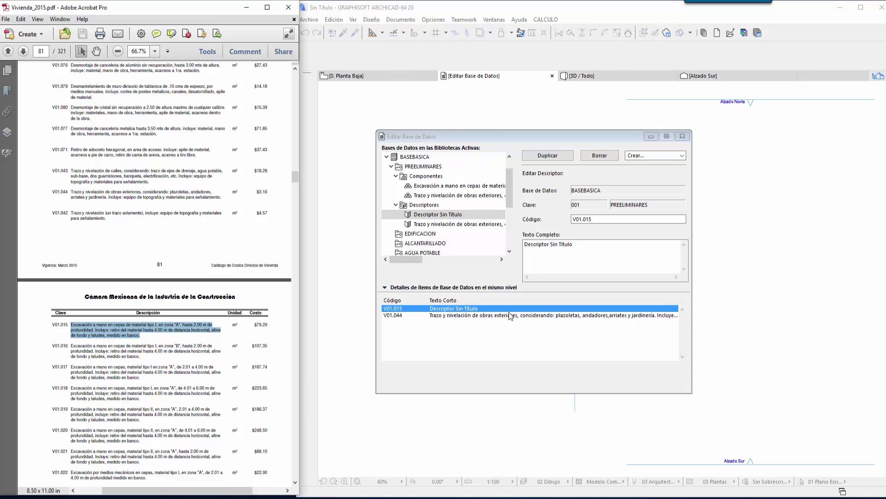
click(577, 246)
key(ctrl+a)
key(ctrl+v)
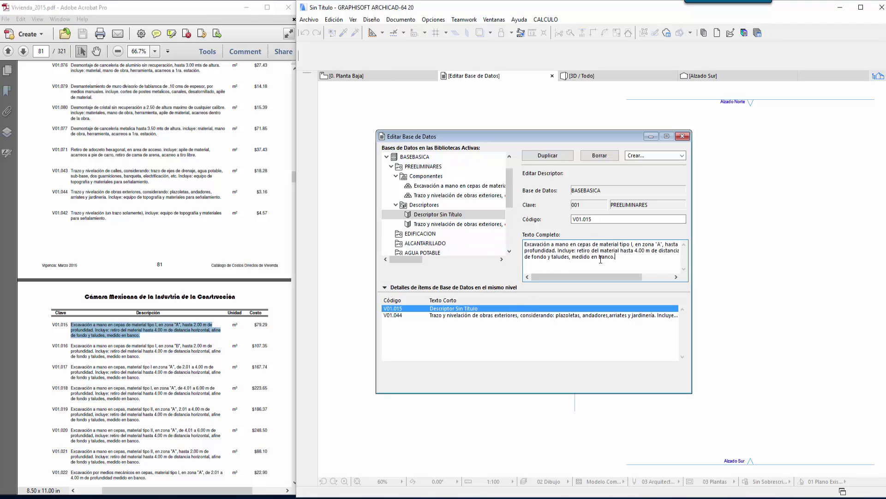
Remove the line breaks after "2.00 m de" and "afine" so the V01.015 descriptor's full text runs on a single line.
drag(586, 276, 617, 277)
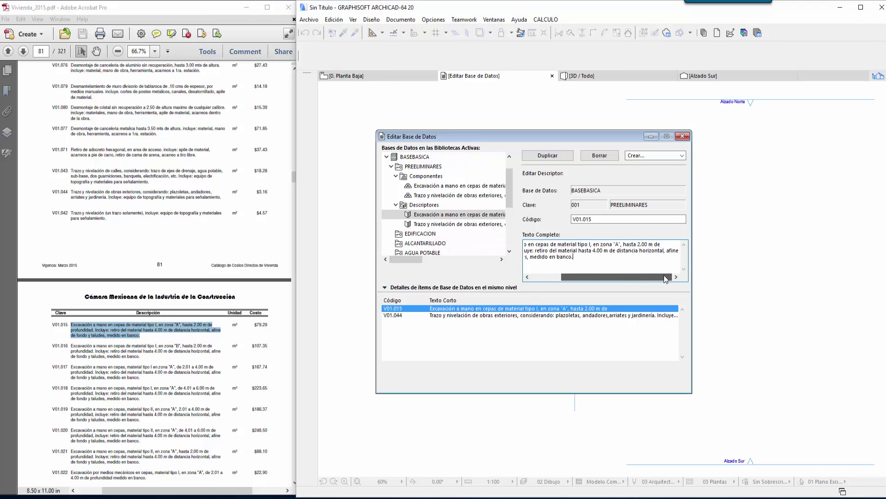
click(661, 244)
key(Delete)
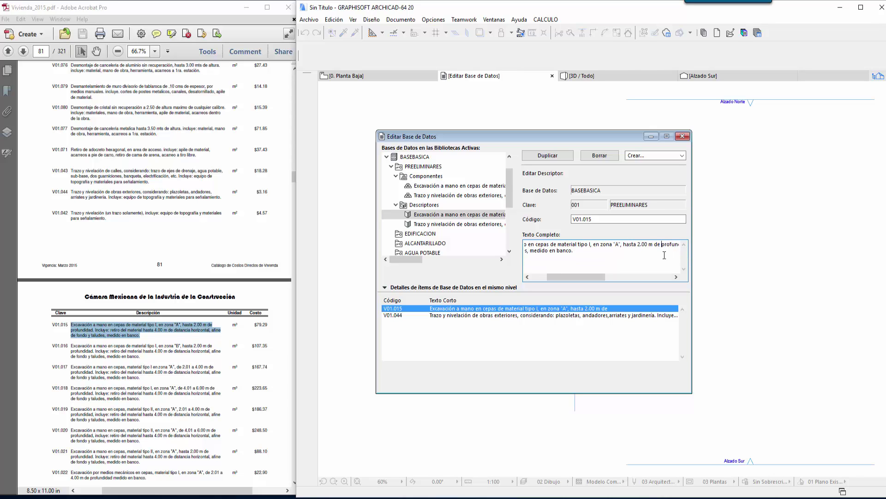
drag(595, 277, 663, 277)
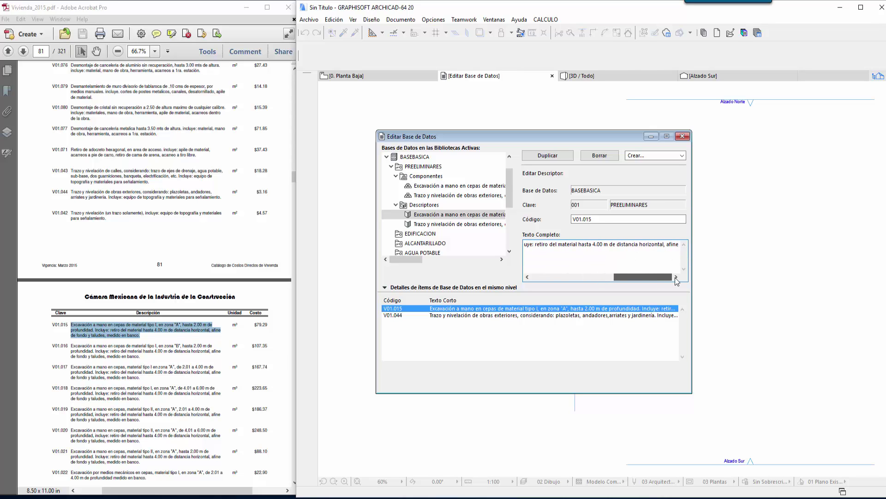
click(680, 245)
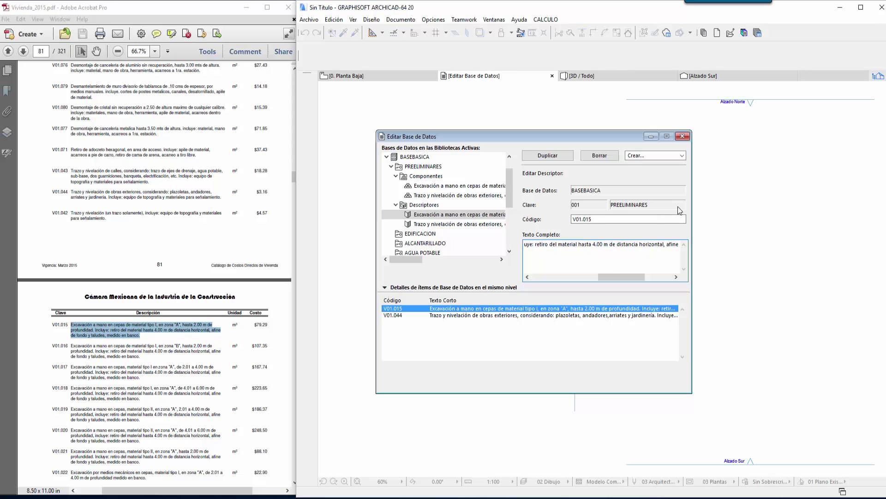
key(Delete)
drag(639, 277, 545, 284)
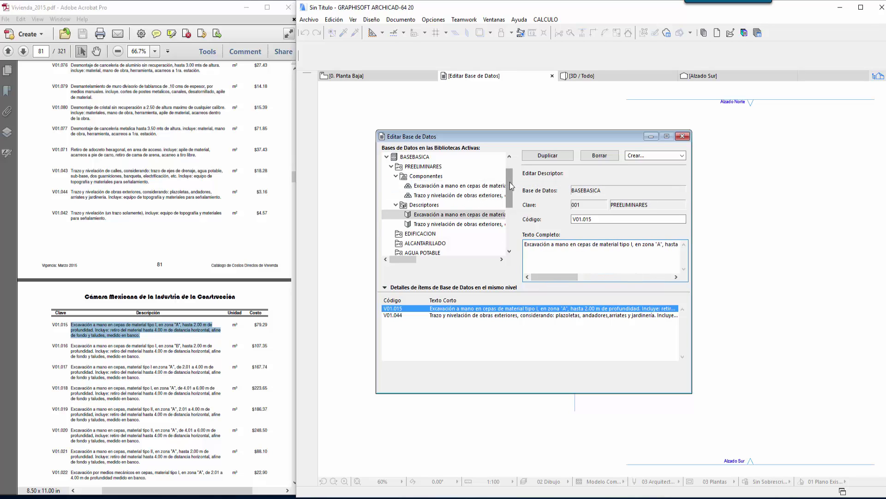
Review the BASEBASICA structure: the PREELIMINARES key with its components and descriptors, the Unidades list, and the V01.015 component's settings.
click(391, 167)
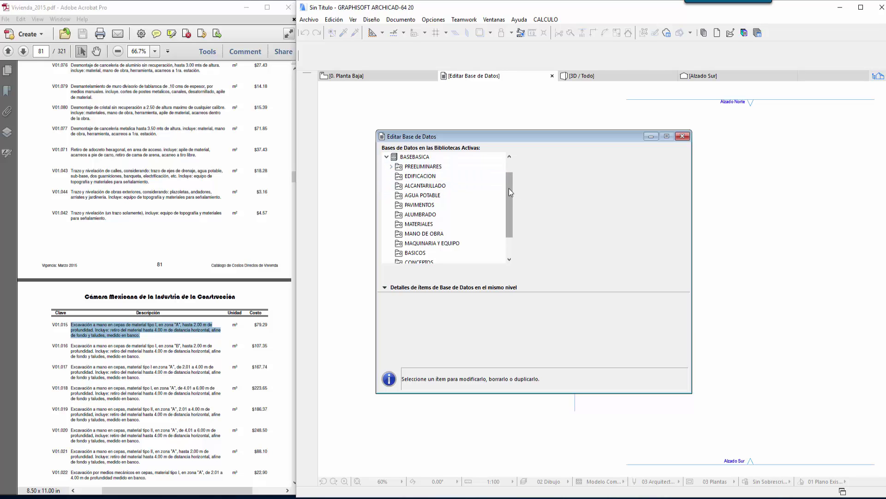
click(434, 167)
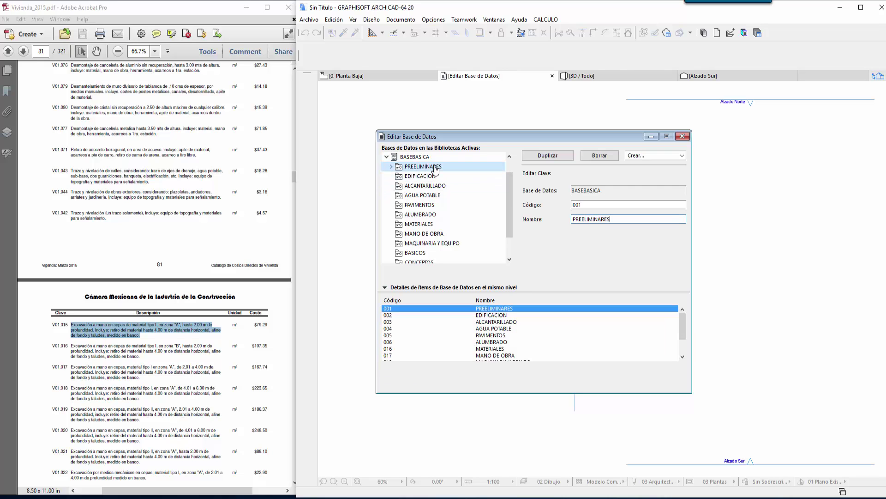
click(391, 166)
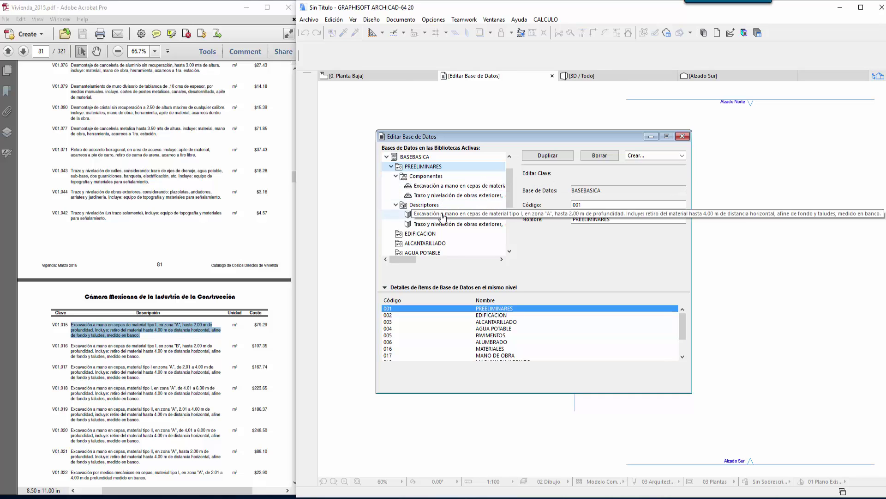
drag(511, 192, 511, 231)
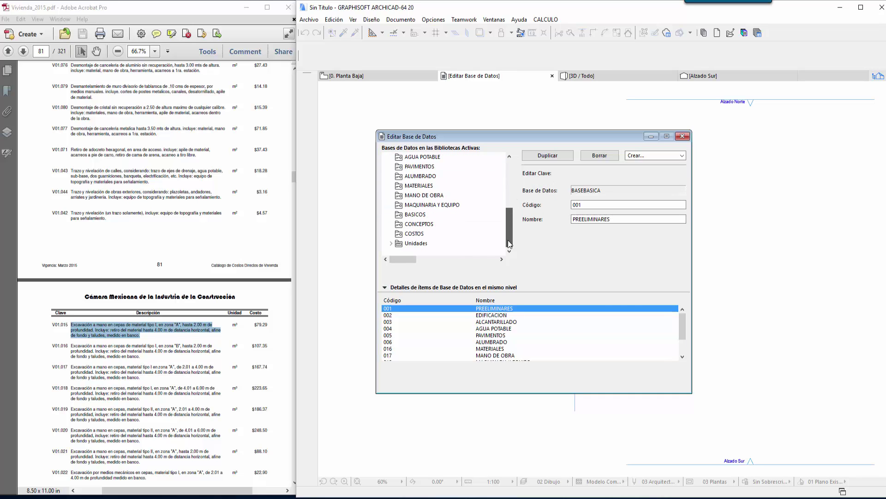
click(427, 244)
click(391, 243)
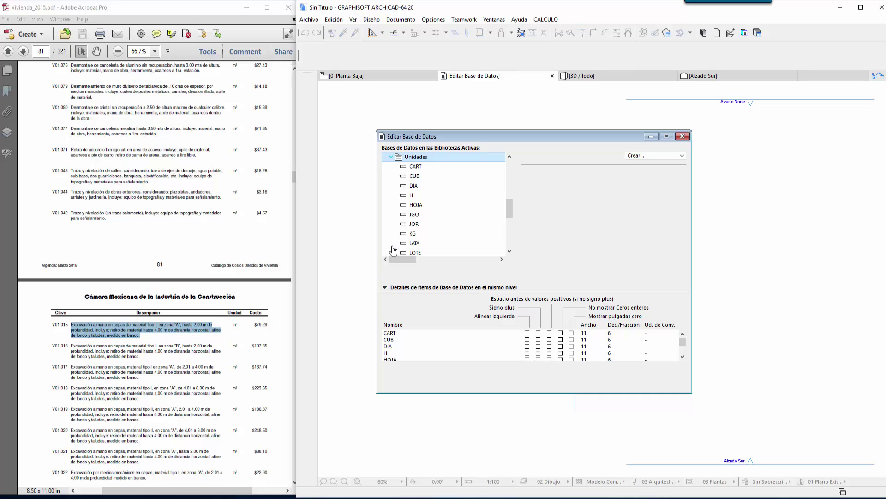
click(391, 156)
scroll(427, 214, up, 1)
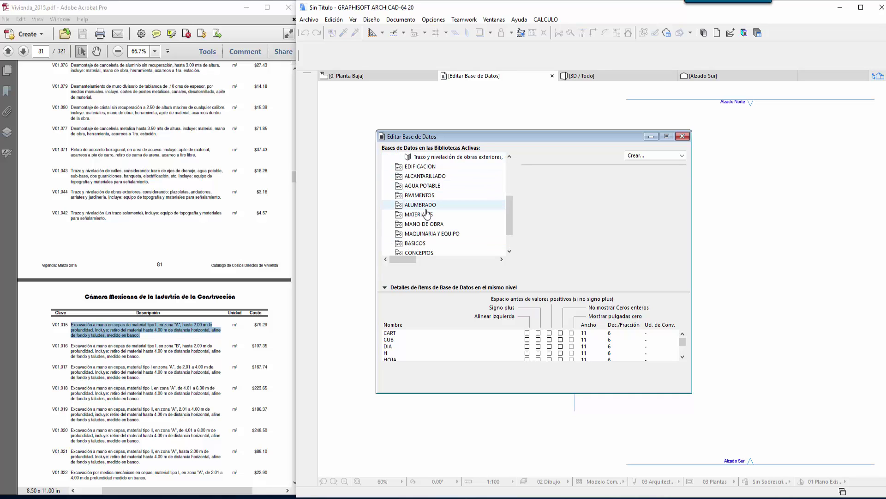
scroll(427, 214, up, 3)
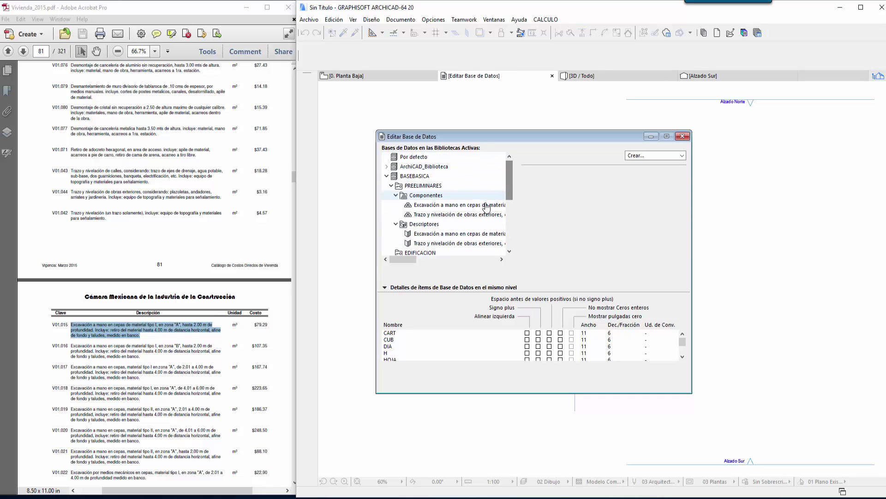
click(487, 206)
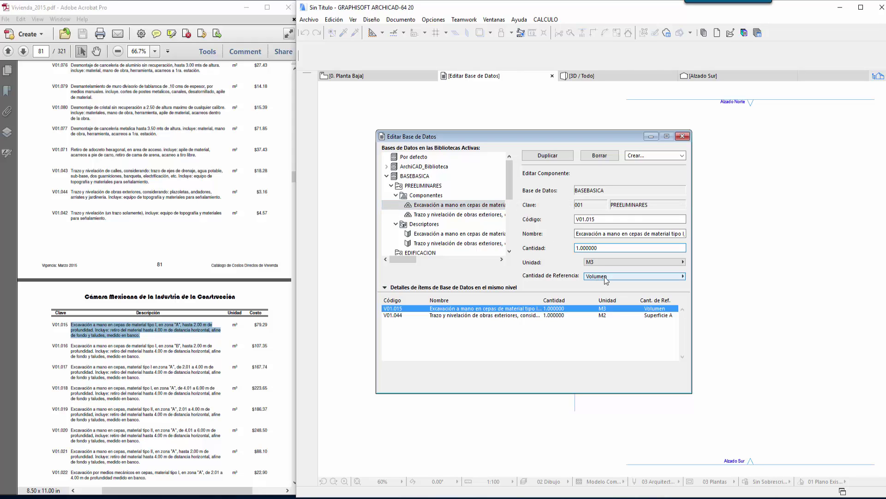
Check the V01.044 component's settings, then close the database editor and save the changes.
click(499, 215)
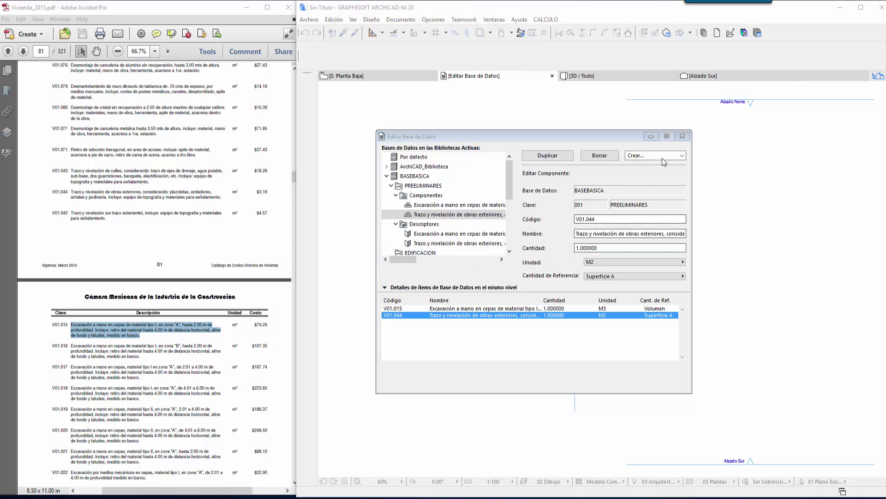
click(682, 137)
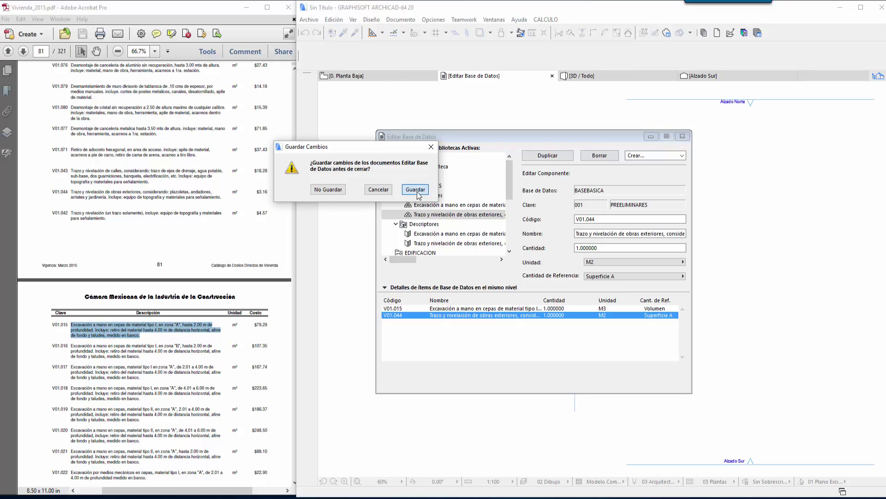
click(415, 189)
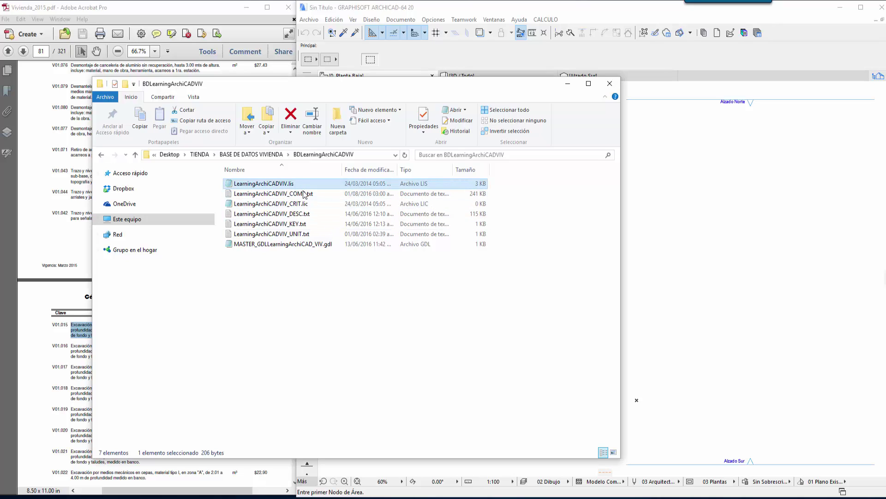
In File Explorer, examine the files that make up the BDLearningArchiCADVIV database: LIS, COMP, CRIT, DESC, KEY, UNIT and the MASTER_GDL file.
click(303, 193)
click(306, 204)
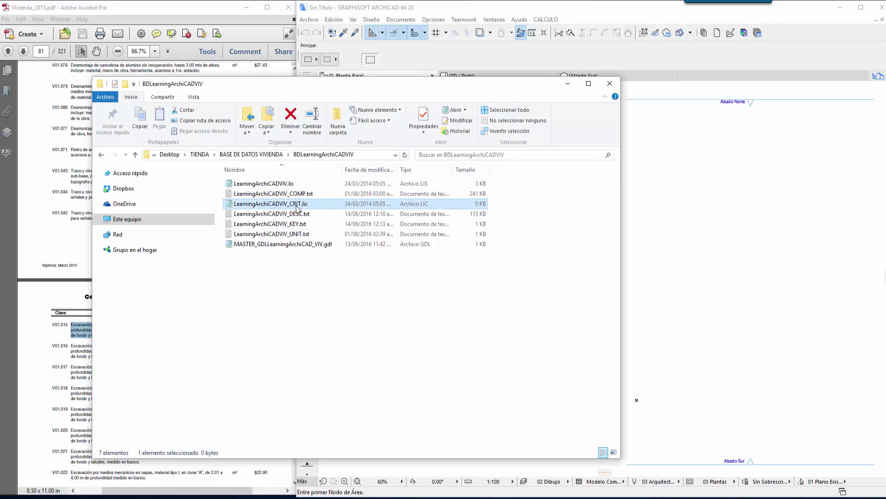
click(292, 185)
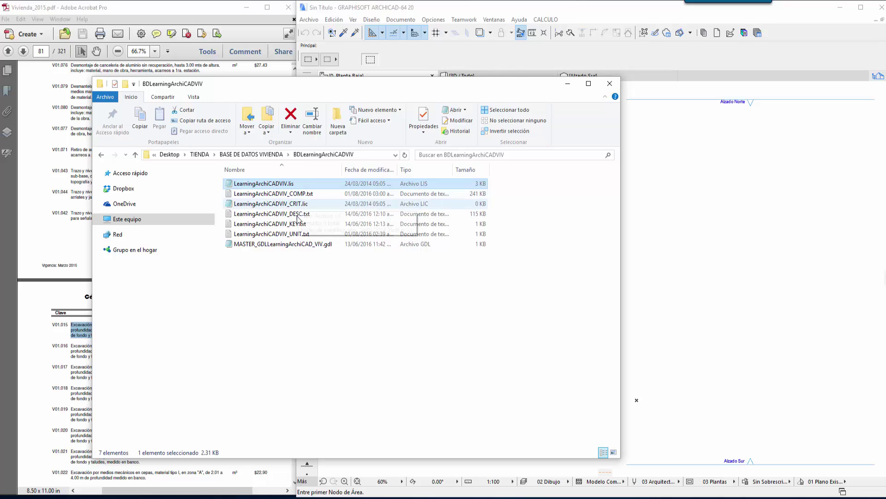
click(287, 195)
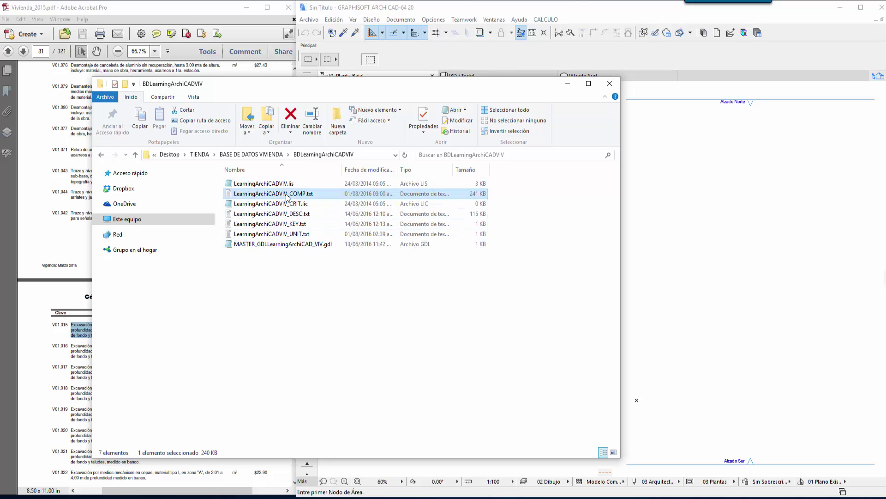
click(290, 206)
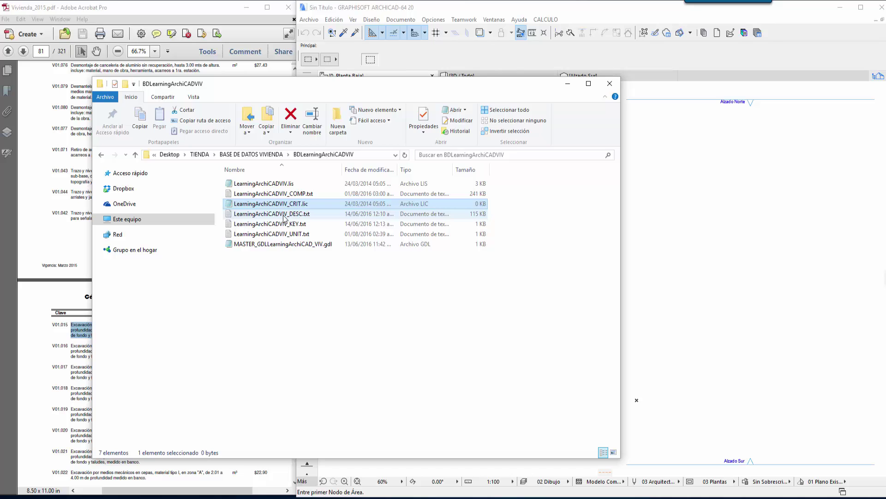
click(283, 216)
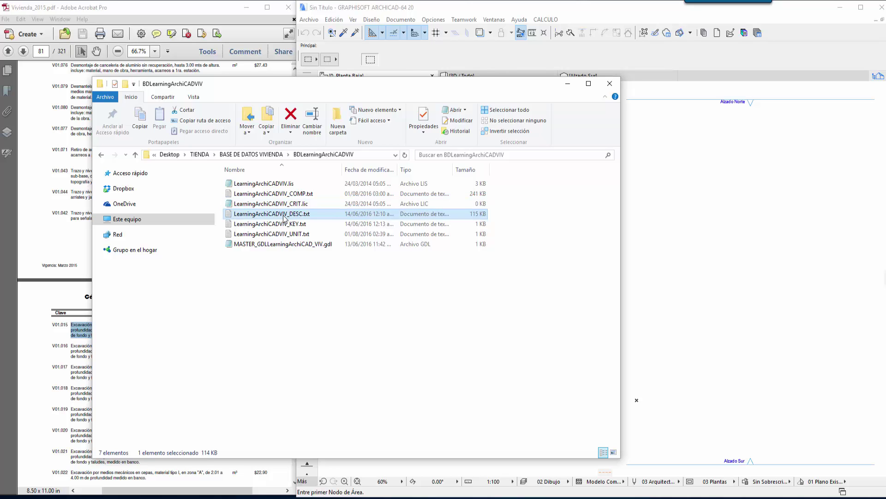
click(286, 226)
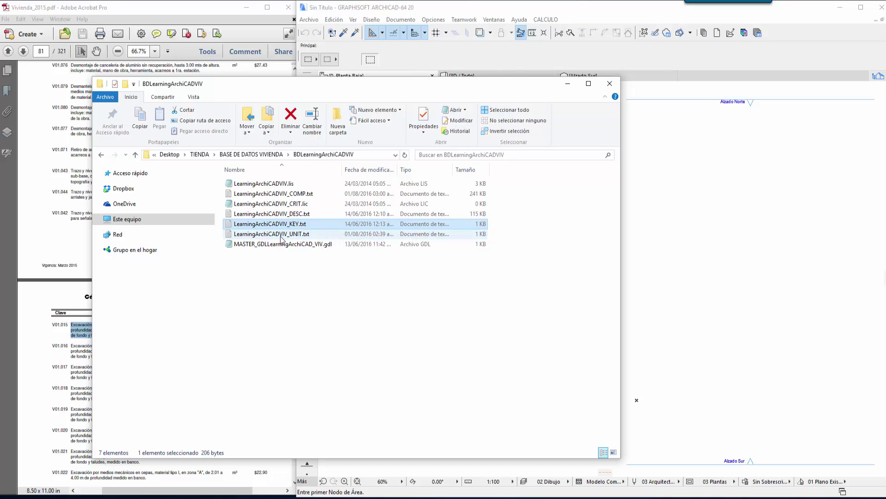
click(281, 236)
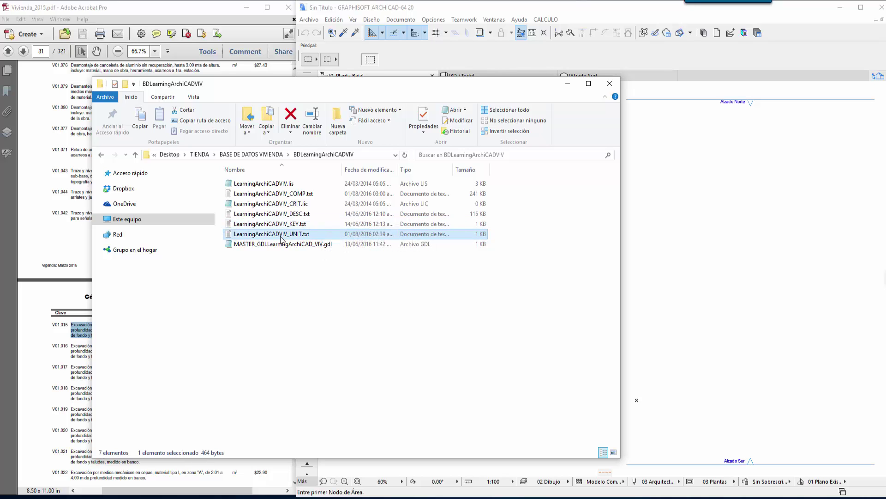
click(295, 244)
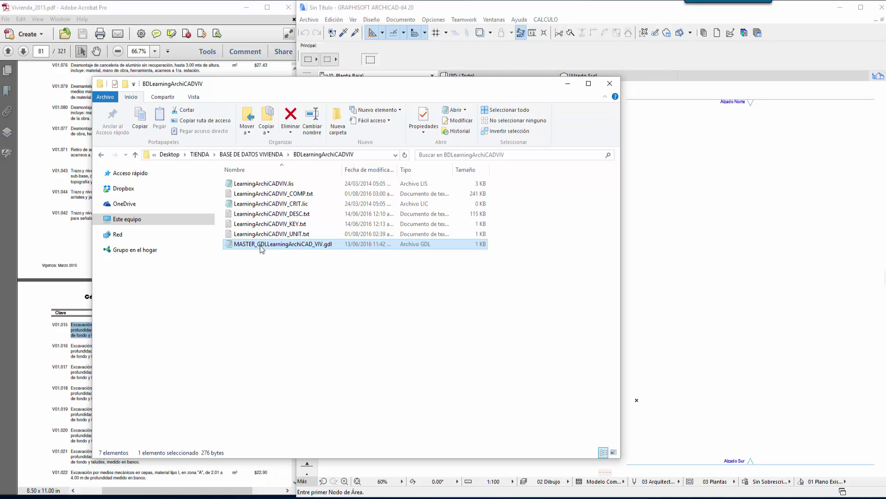
click(266, 234)
click(277, 245)
Open LearningArchiCADVIV_DESC.txt, read through its descriptor codes, keys and full texts, and close it.
double_click(272, 214)
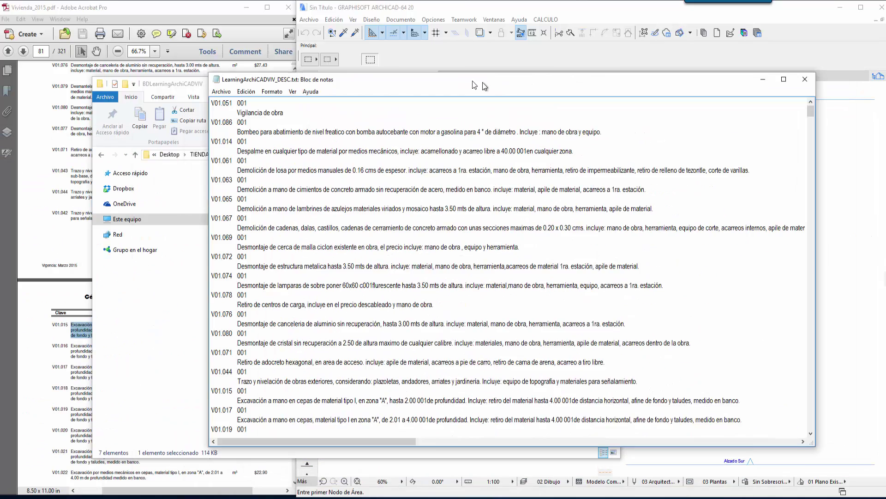
scroll(384, 136, down, 8)
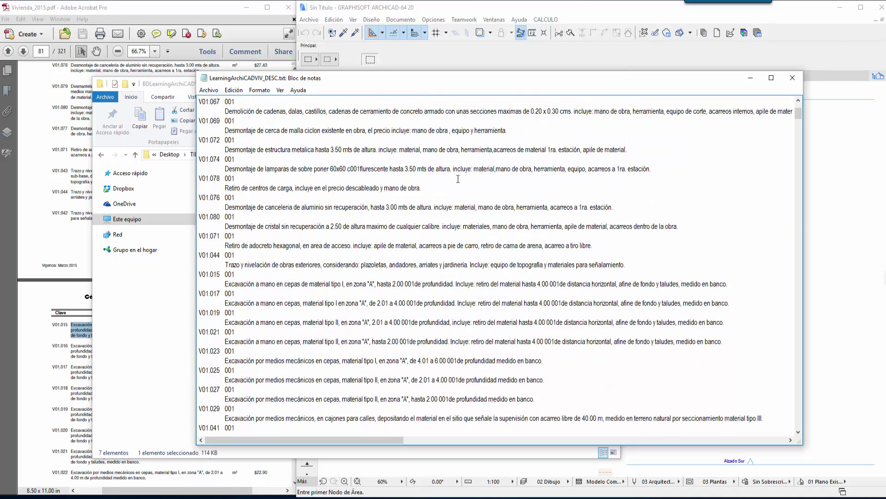
scroll(473, 229, down, 3)
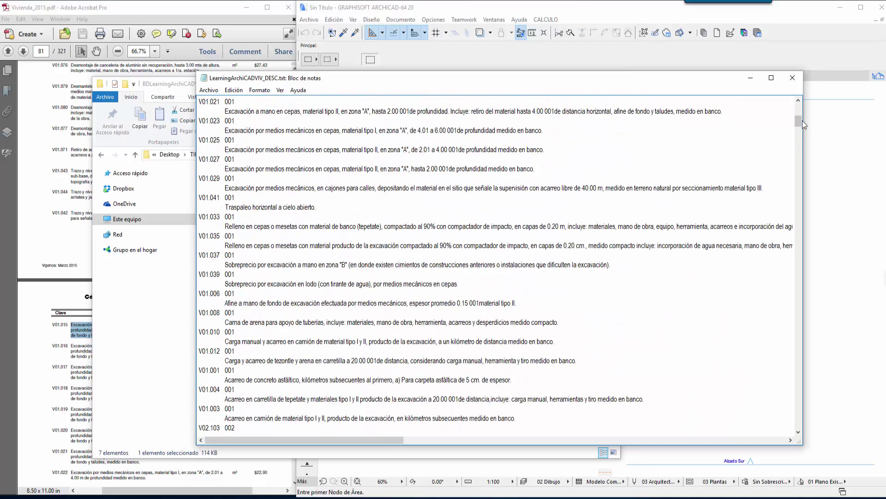
drag(797, 124, 795, 184)
scroll(782, 277, down, 20)
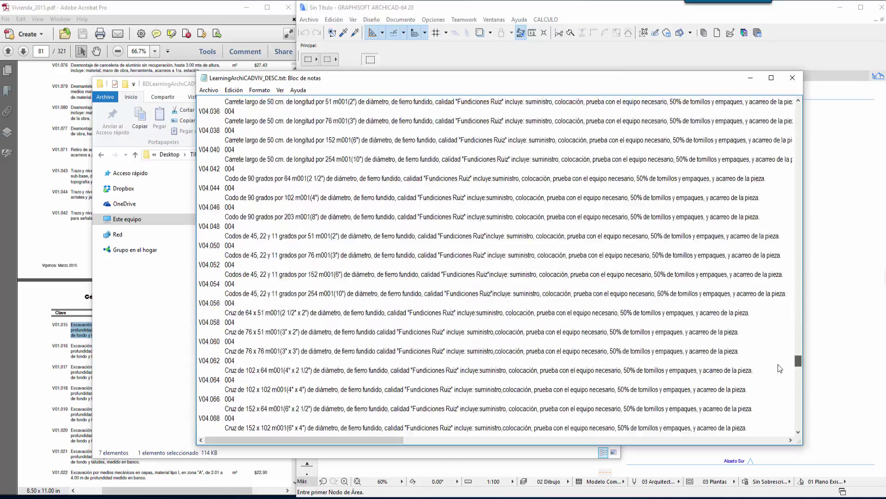
drag(798, 422, 803, 102)
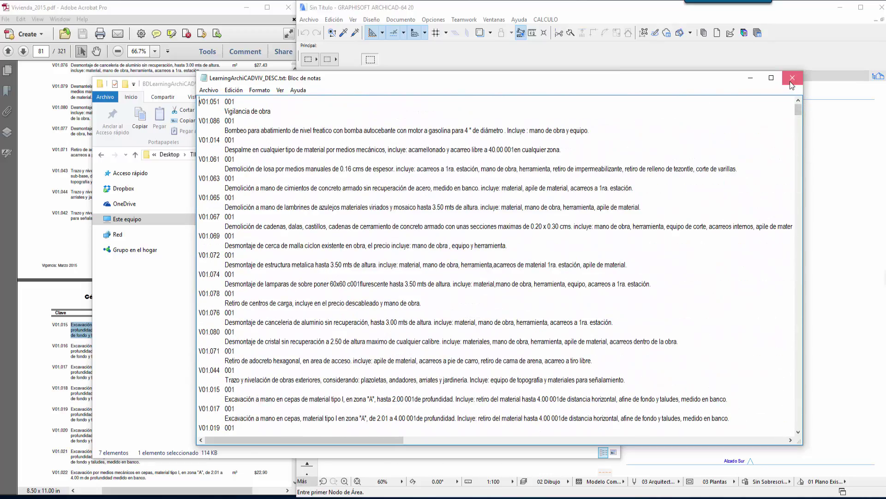
click(792, 83)
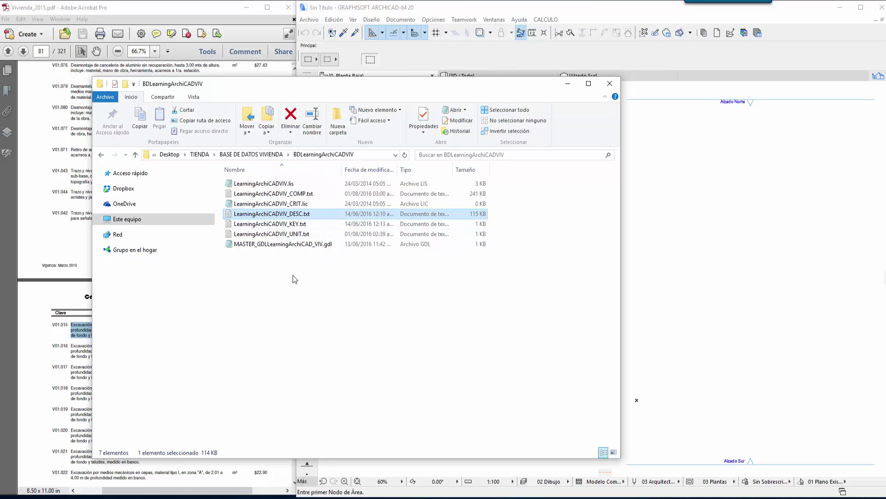
Go to the BDLearningArchiCADS10 folder within TIENDA's BASE DE DATOS S10, view LearningArchiCADS10_COMP.txt and close it.
click(280, 225)
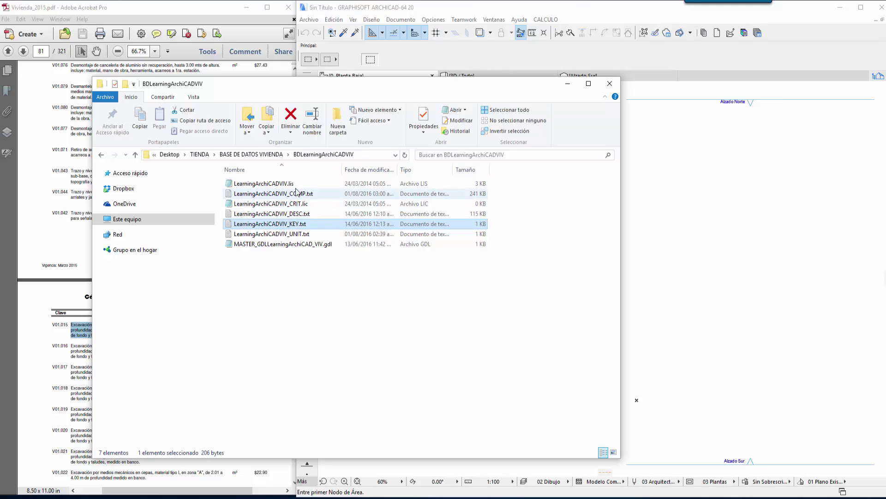
click(203, 155)
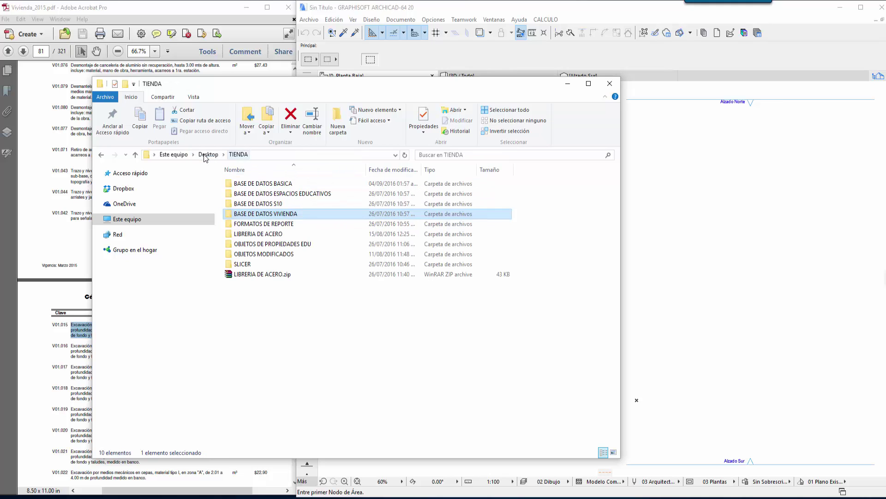
click(279, 206)
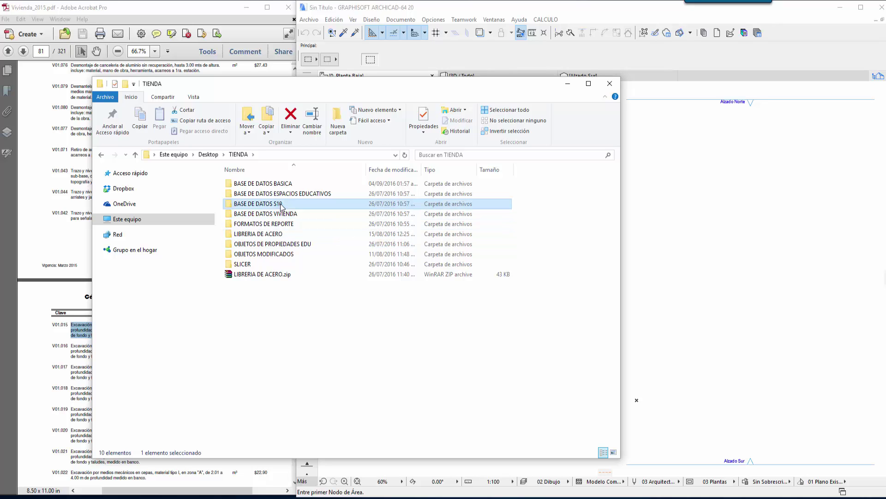
double_click(280, 206)
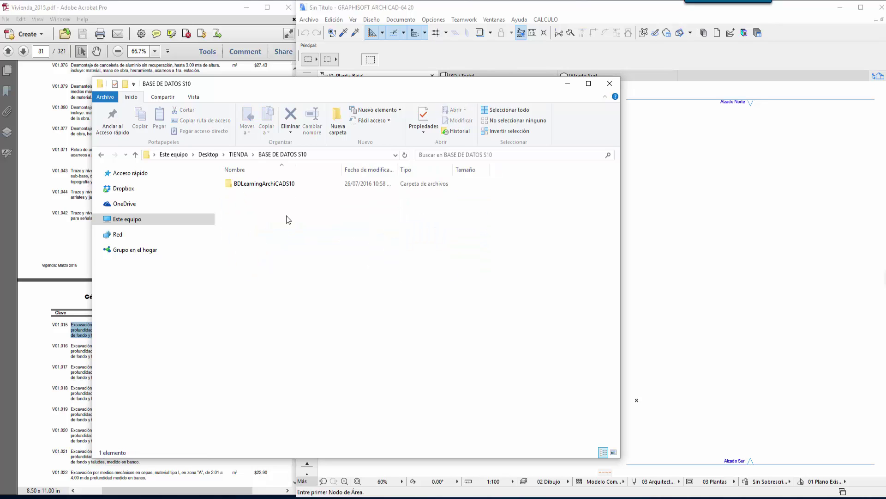
double_click(278, 185)
double_click(277, 194)
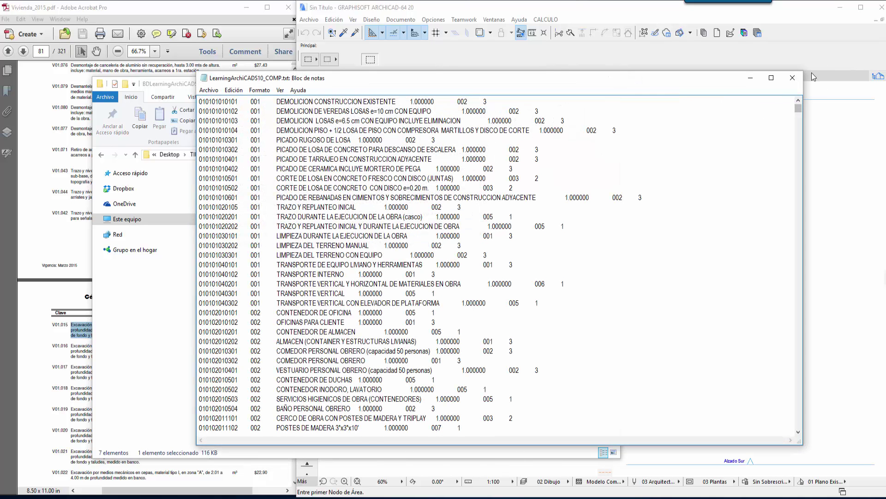
click(793, 77)
Return to the TIENDA folder and open BASE DE DATOS BASICA to view the BASEBASICA database files.
click(248, 156)
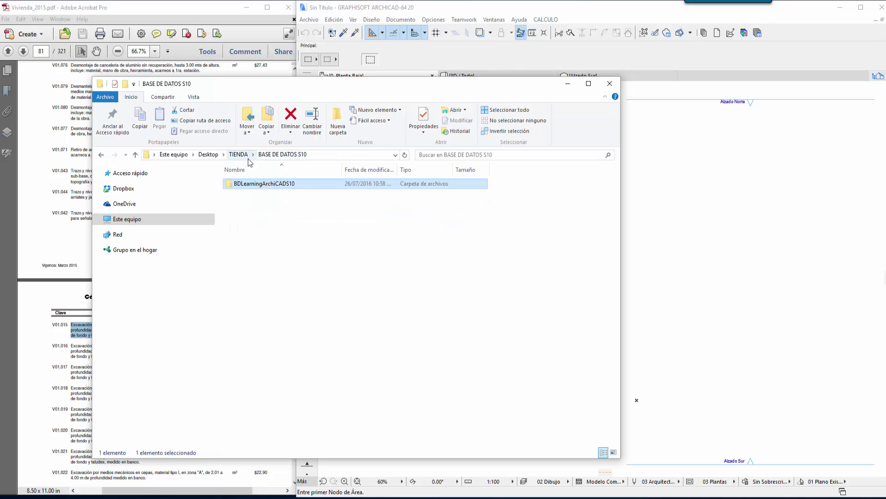
click(236, 156)
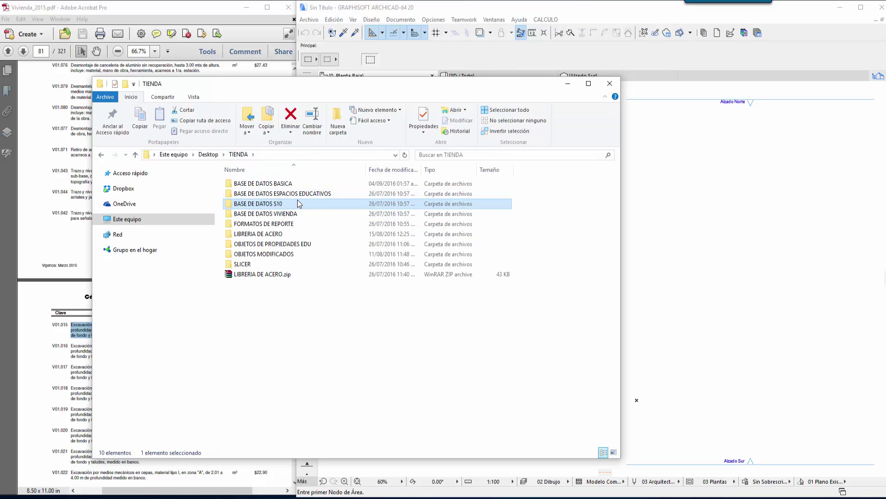
click(295, 214)
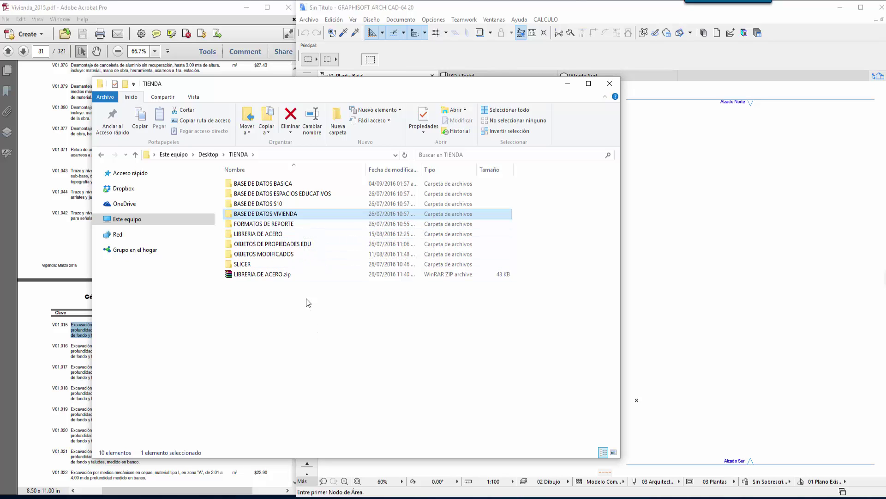
double_click(283, 184)
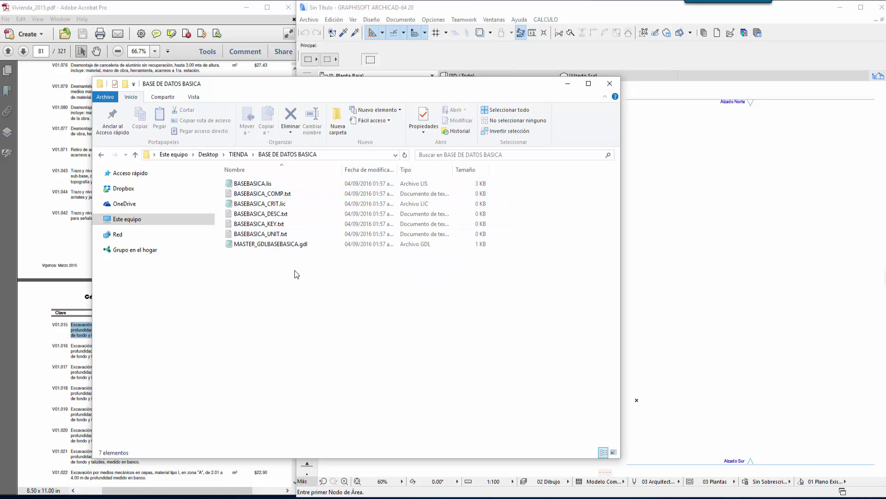